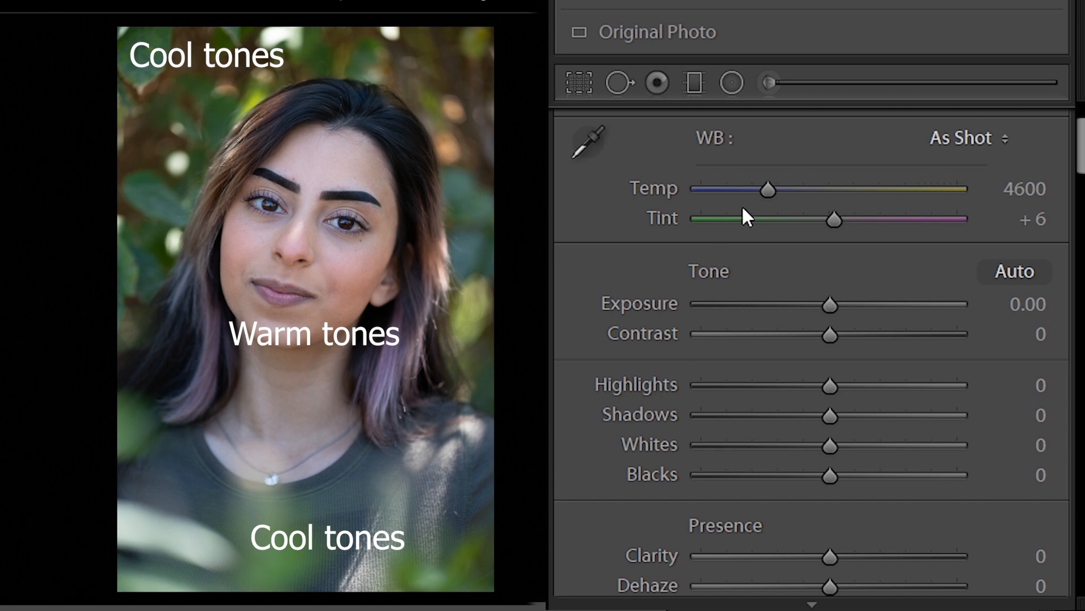
- Warm the portrait to temperature 5195, raise exposure to +0.35, lower highlights to -62 and lift shadows to +27
drag(767, 190, 783, 189)
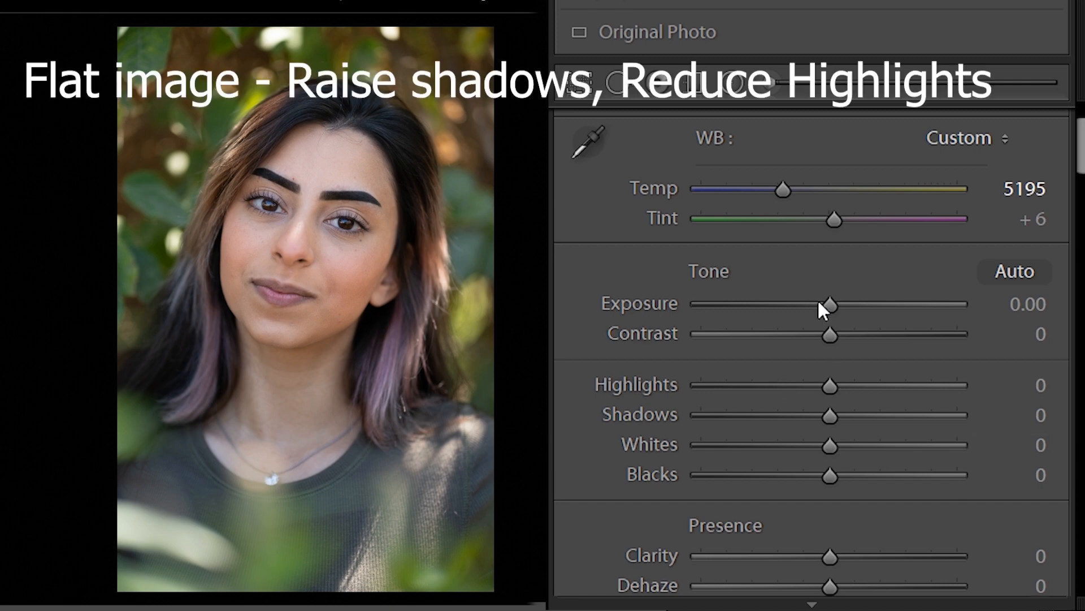
drag(830, 303, 839, 304)
drag(830, 386, 742, 385)
drag(838, 414, 871, 403)
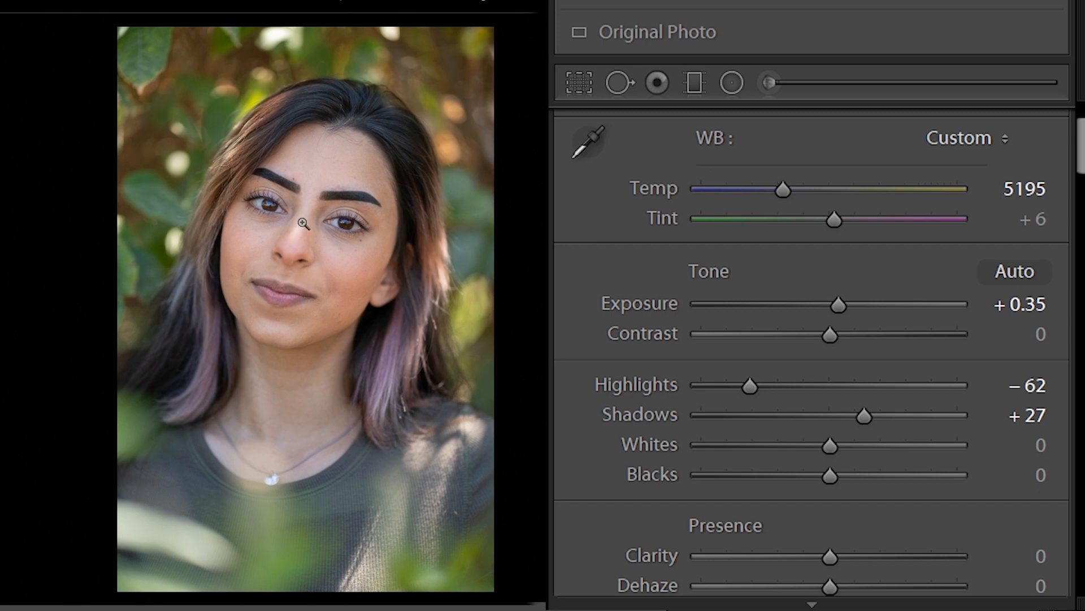
- Paint an auto-masked adjustment brush mask at brush size 13 over the leafy background around the woman, and hide its overlay
click(768, 83)
scroll(811, 350, down, 10)
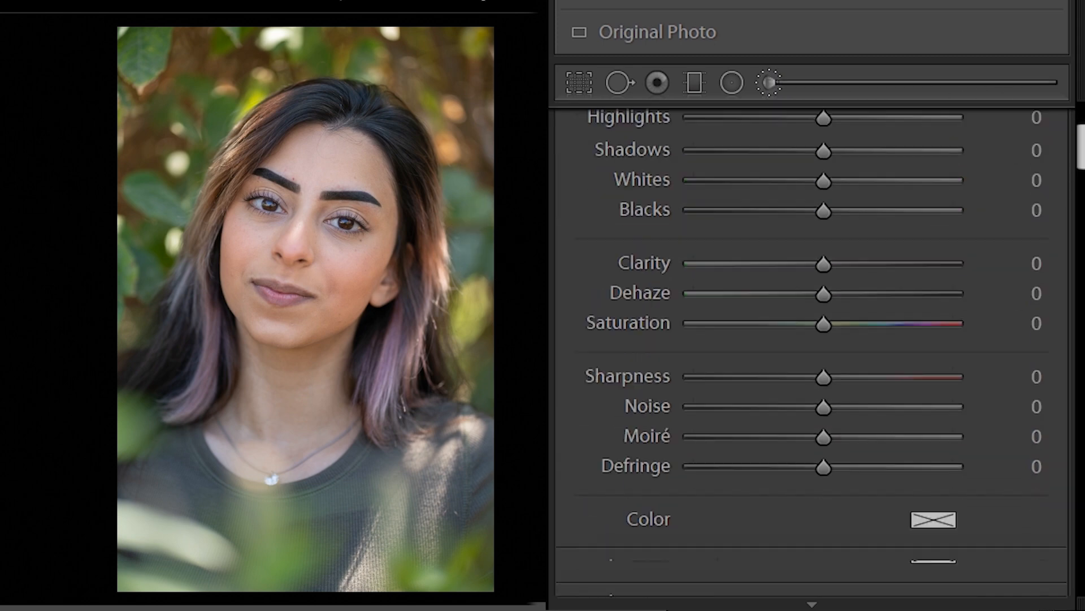
scroll(843, 328, up, 4)
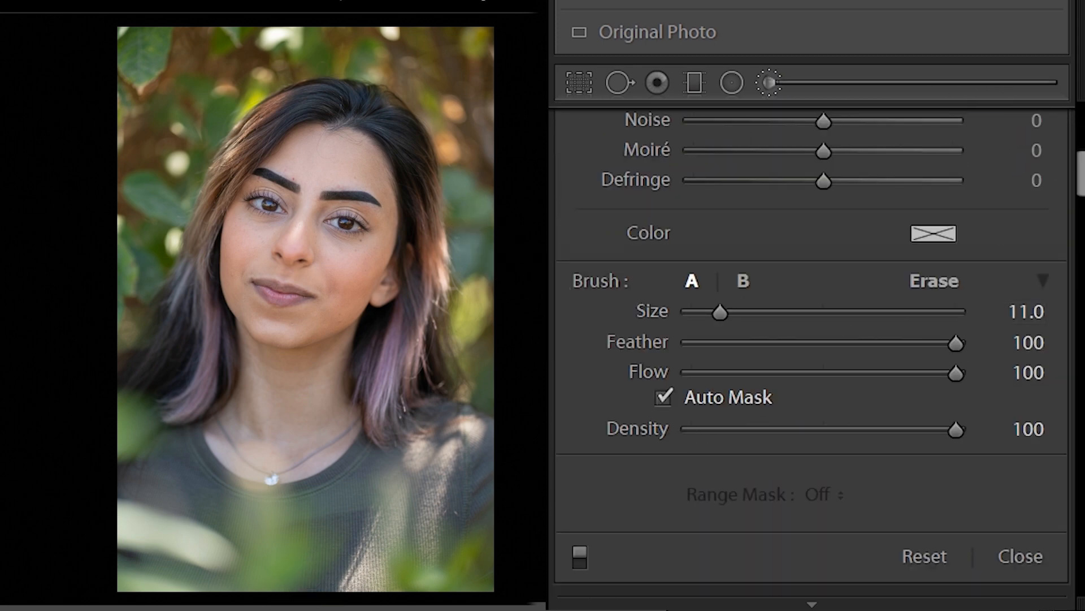
scroll(111, 213, up, 1)
scroll(111, 213, up, 1)
mouse_move(151, 187)
mouse_down()
mouse_move(193, 87)
mouse_move(182, 126)
mouse_move(198, 48)
mouse_move(189, 10)
mouse_move(207, 78)
mouse_move(349, 9)
mouse_move(441, 48)
mouse_move(477, 92)
mouse_move(494, 50)
mouse_move(480, 295)
mouse_up()
key(alt)
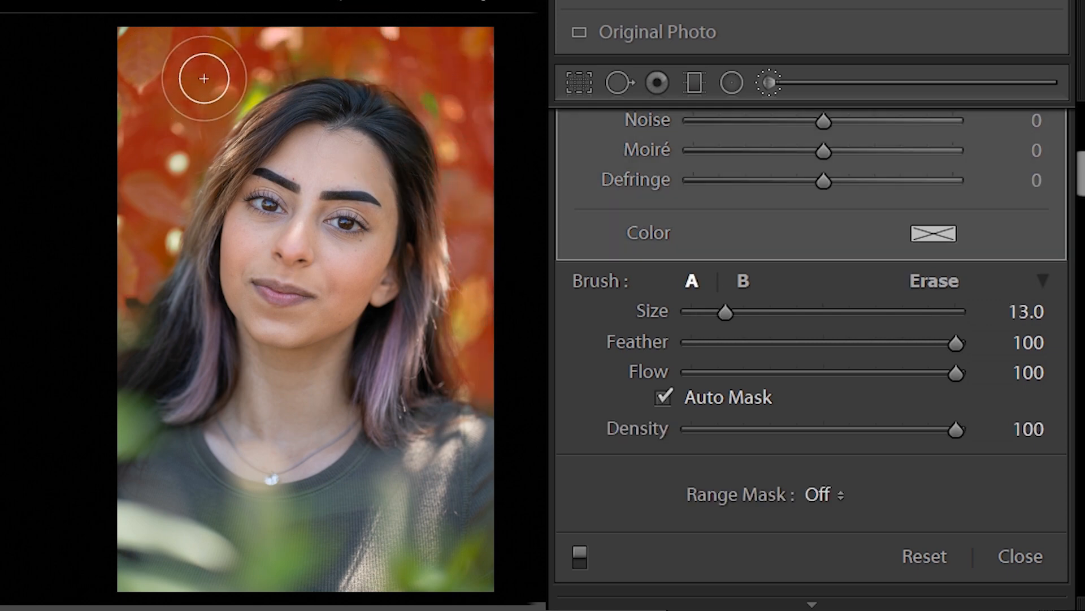
key(o)
- Cool and darken the masked background with Temp -63, Tint -17, Exposure -0.16, Shadows -24 and Blacks -15
scroll(812, 351, up, 8)
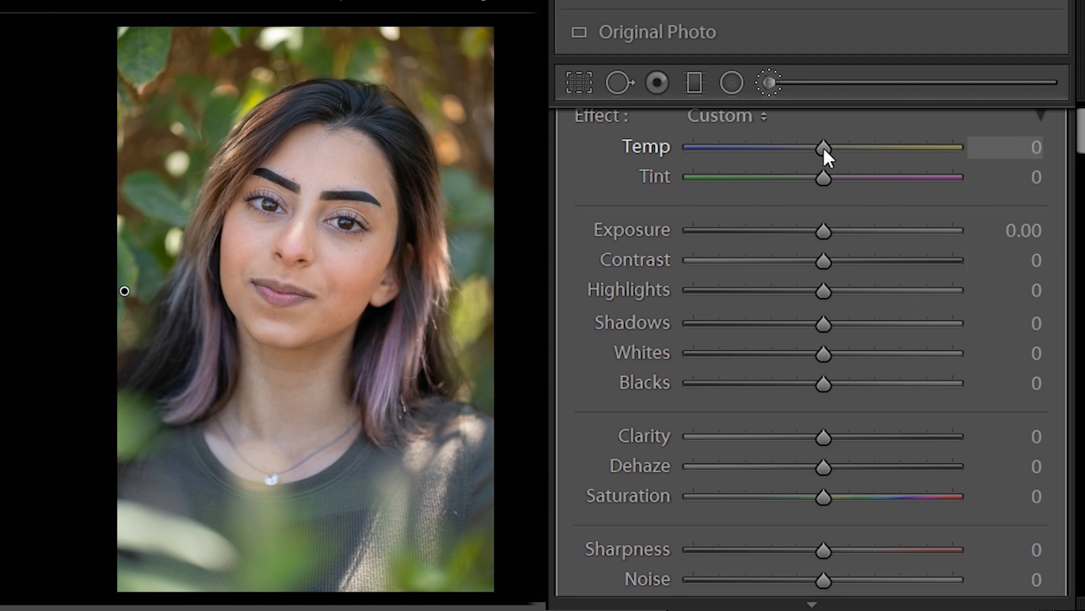
drag(824, 157, 801, 179)
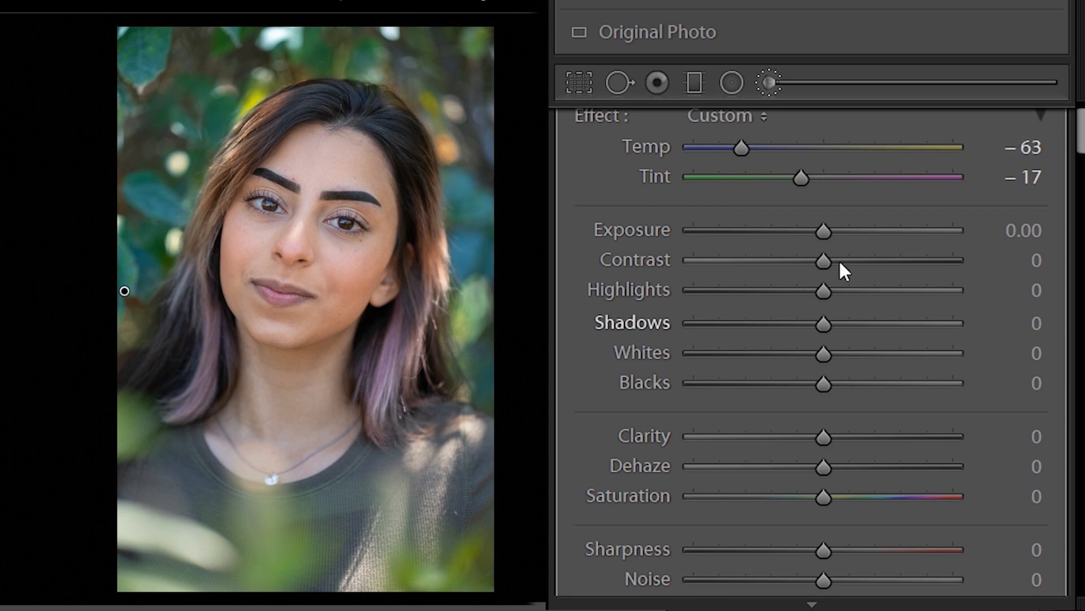
drag(823, 231, 818, 230)
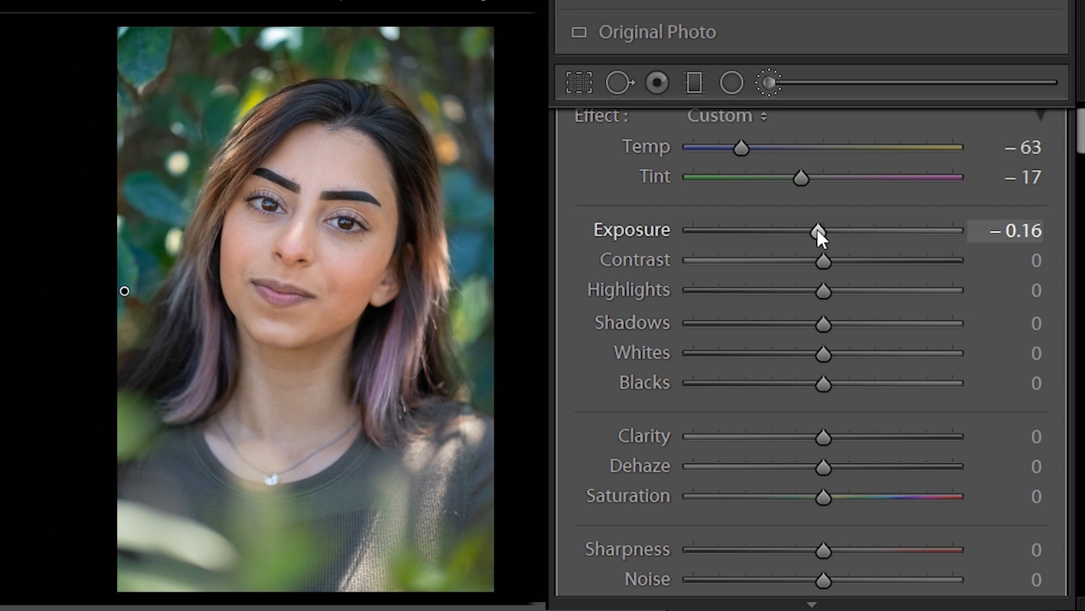
drag(821, 323, 792, 322)
drag(825, 383, 807, 385)
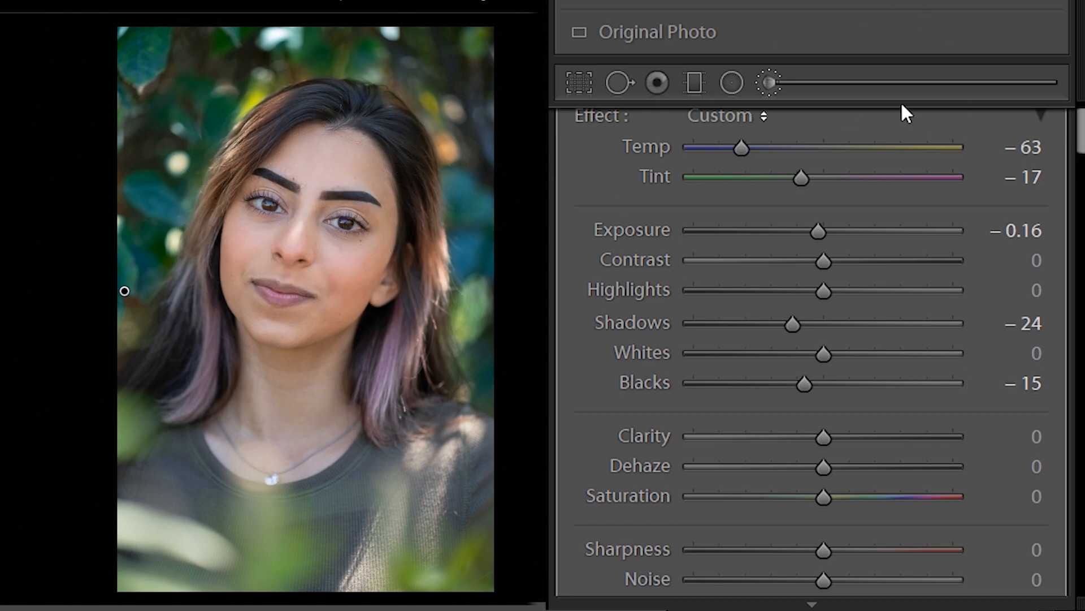
- Start a new adjustment brush mask and paint it over the shirt and the blurred foreground leaves using a larger brush
click(771, 80)
click(771, 81)
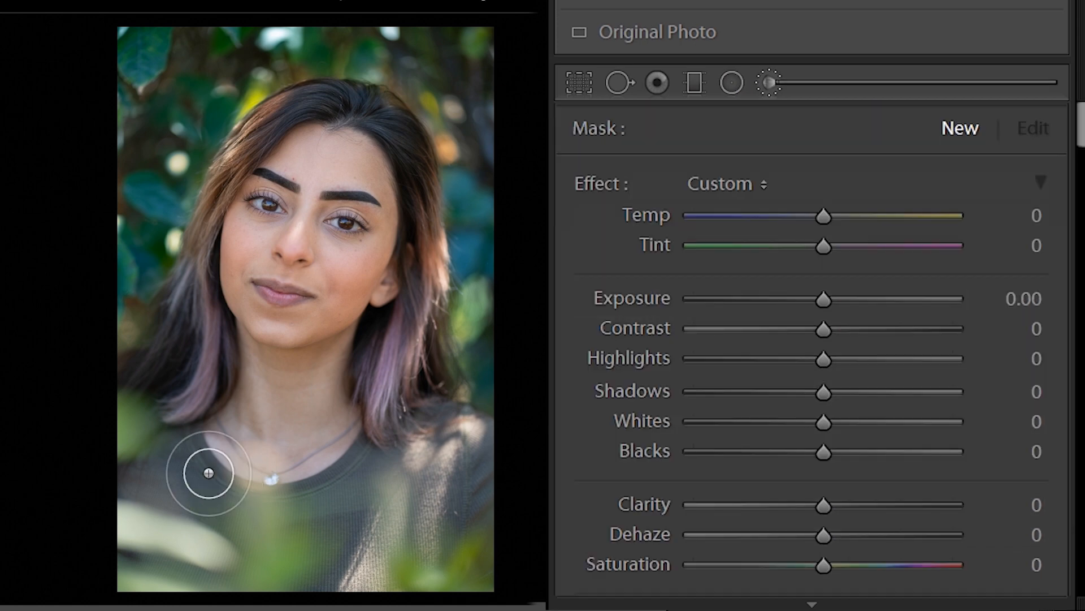
scroll(139, 476, up, 3)
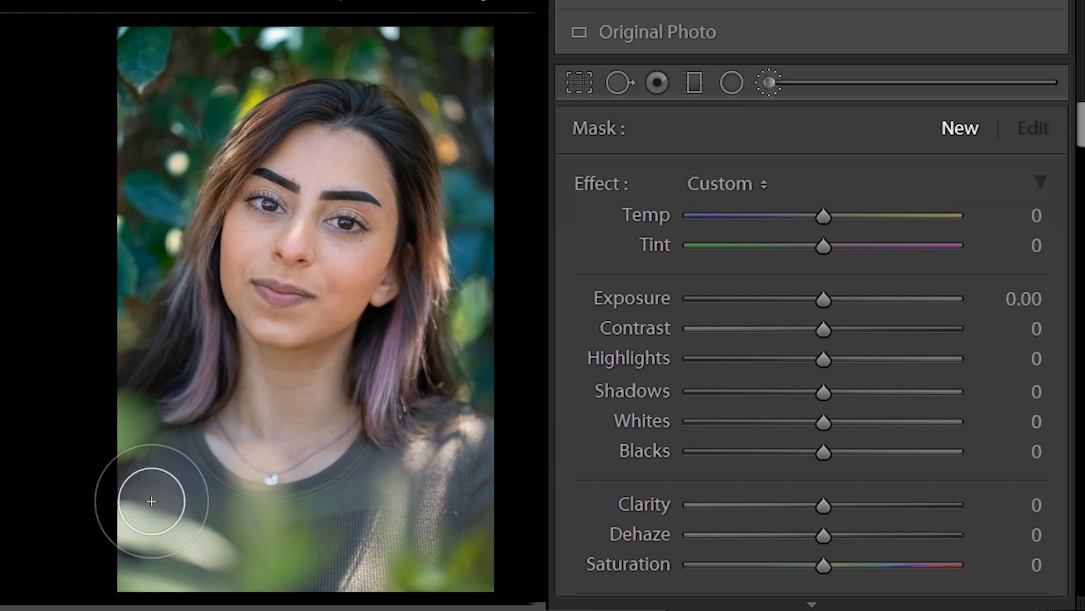
mouse_move(357, 529)
mouse_down()
mouse_move(424, 492)
mouse_move(398, 556)
mouse_move(242, 572)
mouse_up()
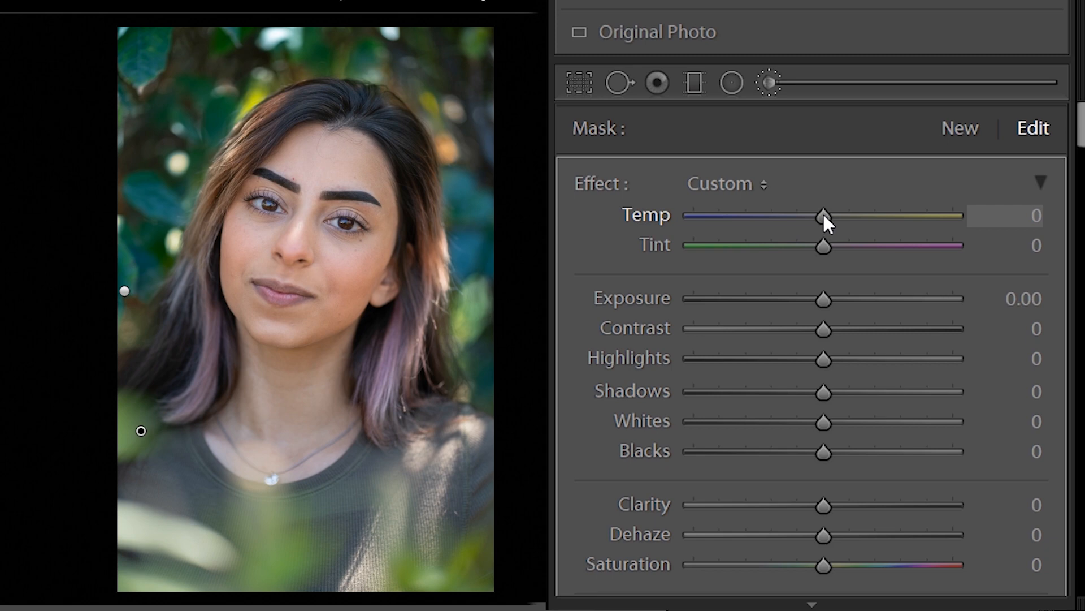
- Set the shirt and foreground mask to Temp -47 and Dehaze 28, touch up its edge near the shoulder and finish brushing
drag(817, 215, 762, 228)
drag(826, 533, 860, 535)
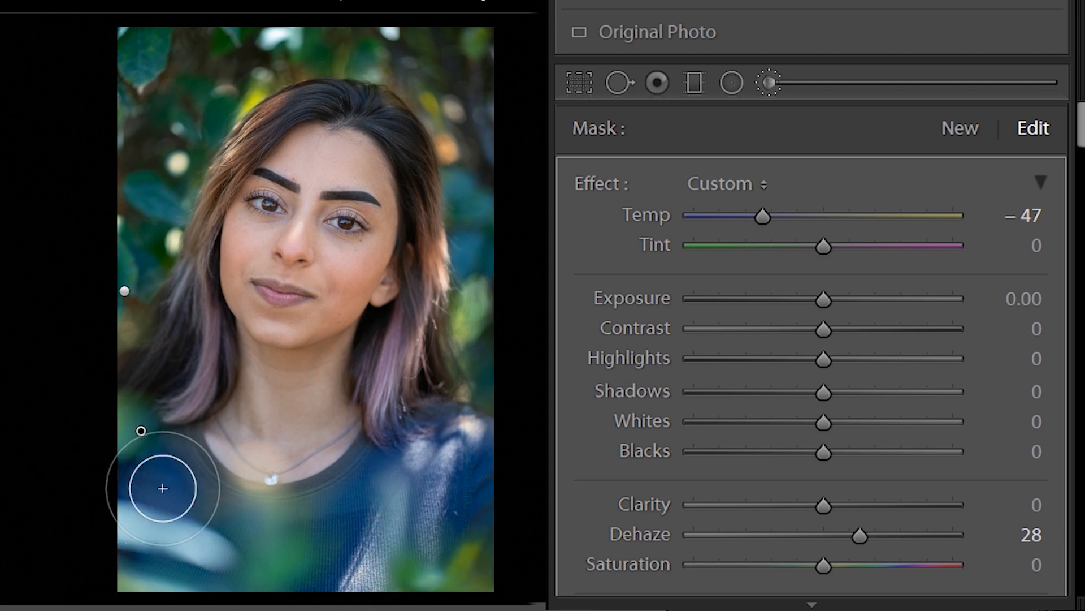
scroll(162, 487, down, 3)
drag(167, 453, 164, 463)
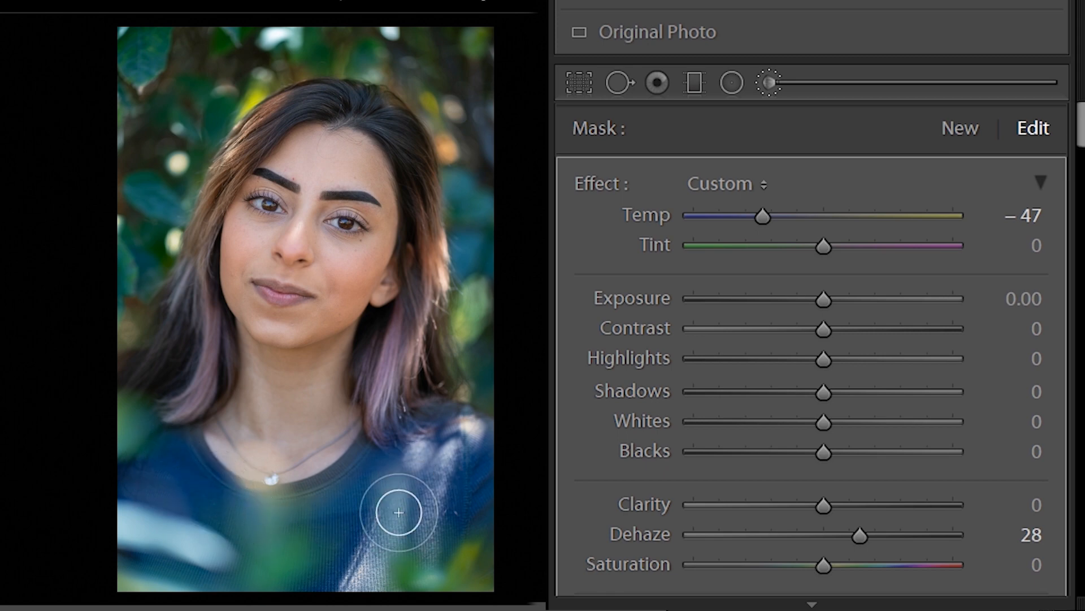
click(769, 72)
- Set the HSL hues to Red +14, Green -43, Aqua +20 and Blue -24, and compare the photo with and without them
scroll(623, 249, down, 10)
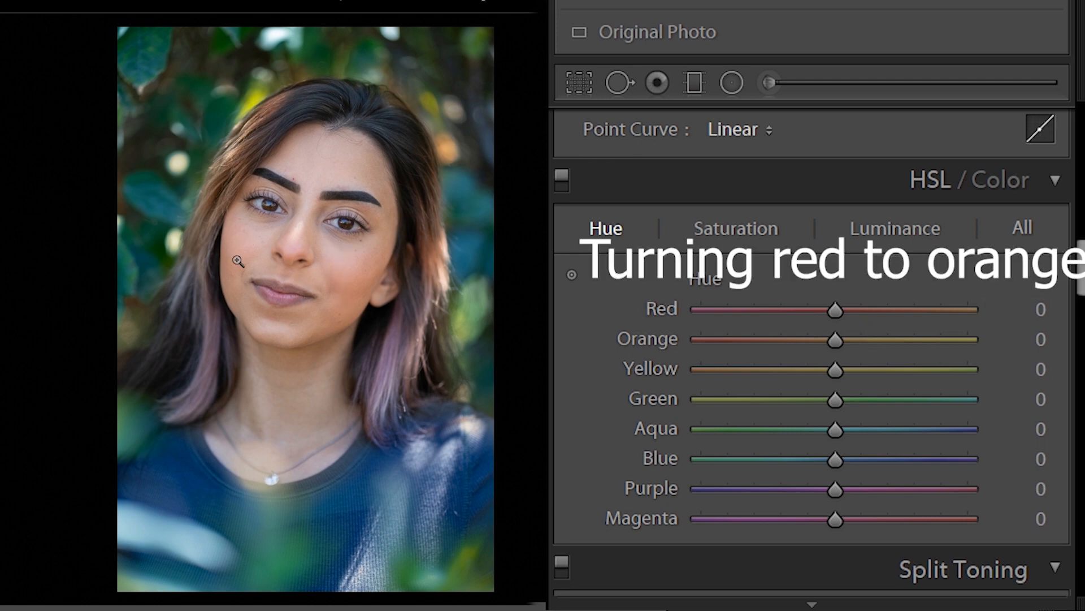
drag(849, 305, 858, 297)
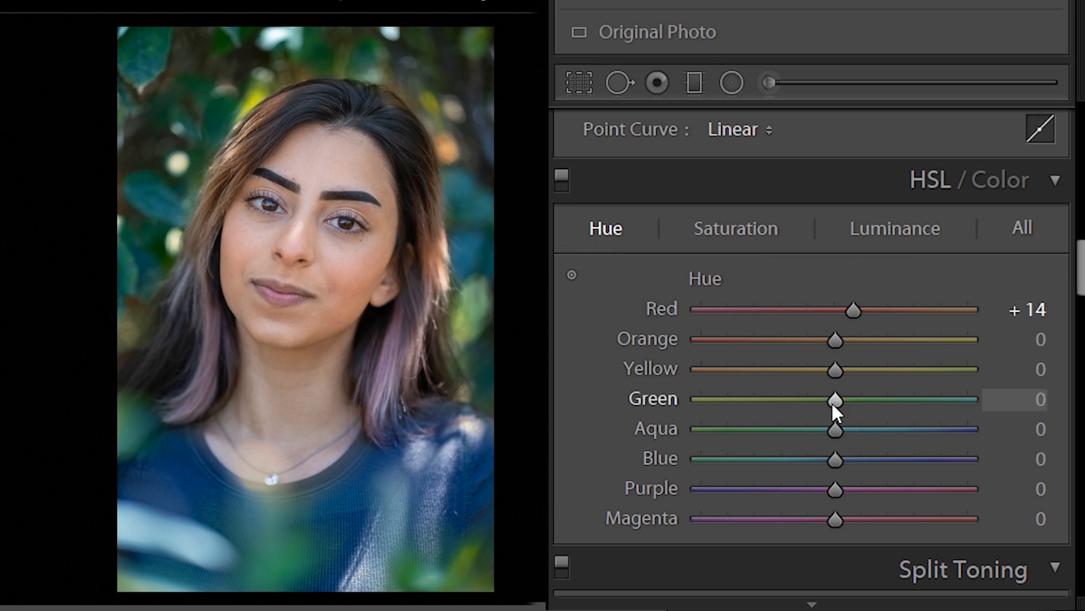
drag(818, 403, 601, 412)
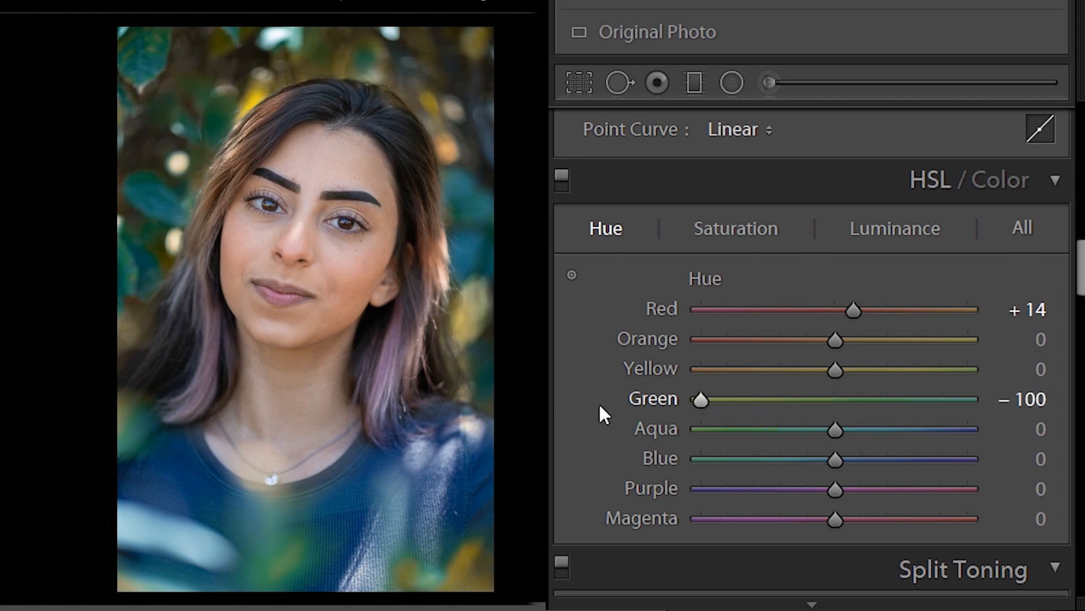
double_click(657, 399)
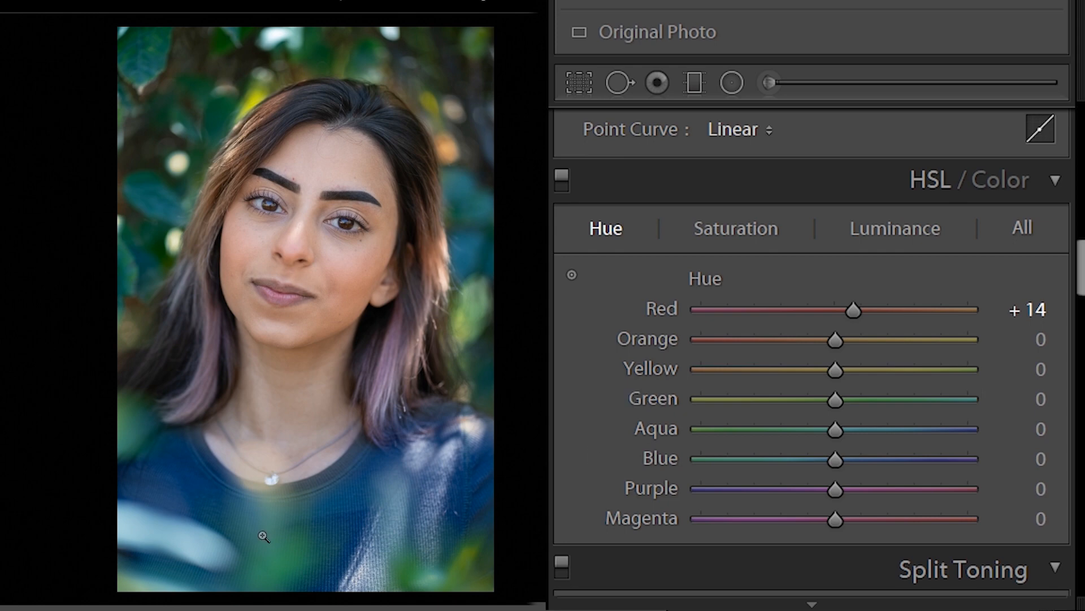
drag(837, 397, 801, 456)
click(562, 182)
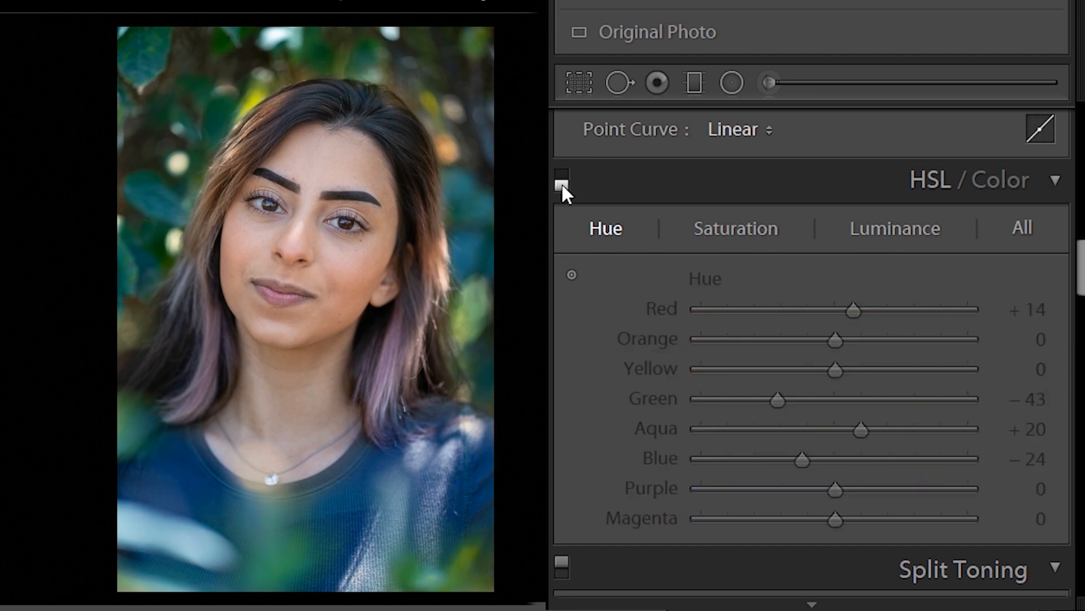
click(562, 182)
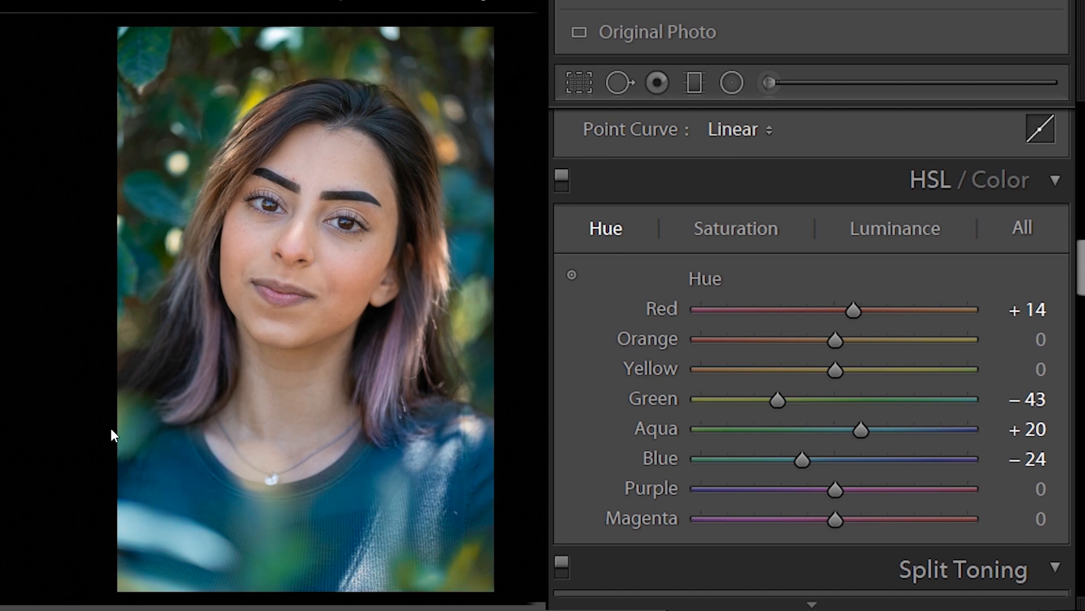
- Paint a new adjustment brush mask over the hair, set its Tint to 83 and erase the spill on the shoulder
scroll(653, 331, up, 10)
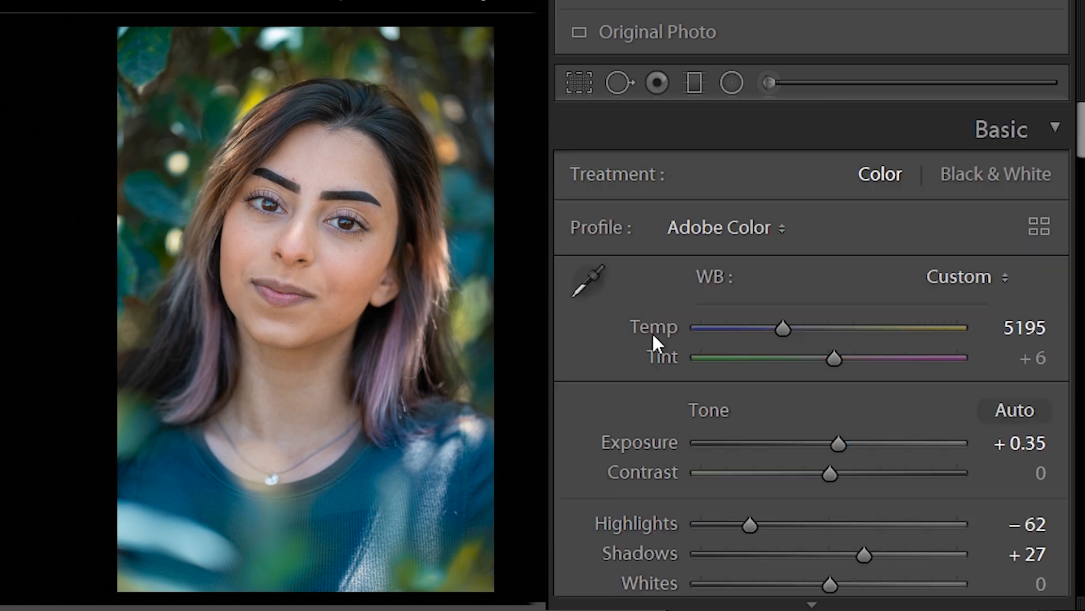
click(768, 83)
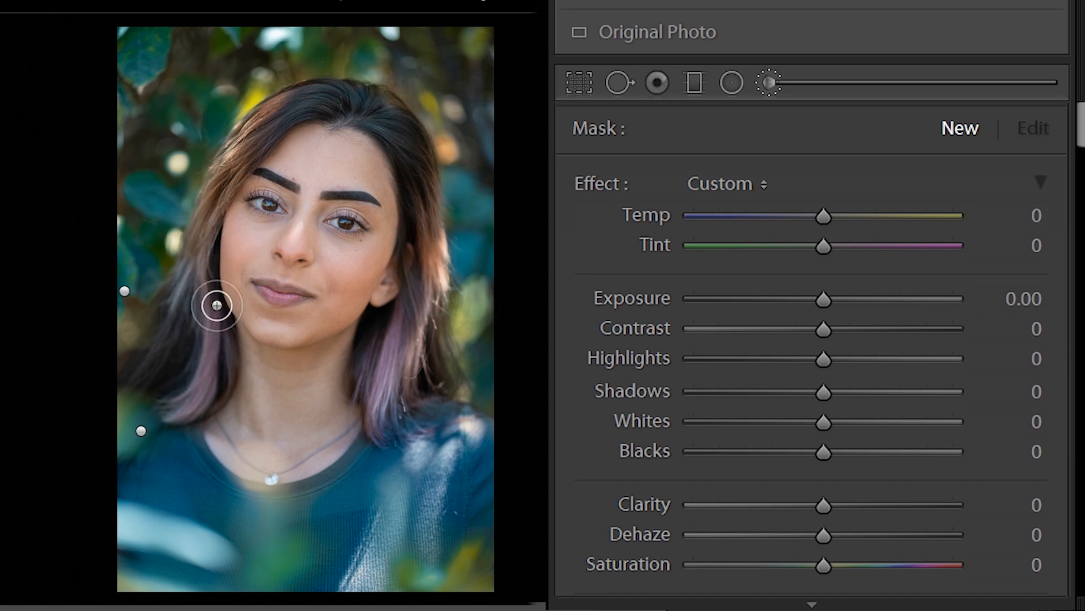
scroll(186, 390, up, 2)
mouse_move(203, 330)
mouse_down()
mouse_move(195, 283)
mouse_move(424, 351)
mouse_up()
mouse_move(824, 247)
mouse_down()
mouse_move(964, 244)
mouse_move(932, 244)
mouse_up()
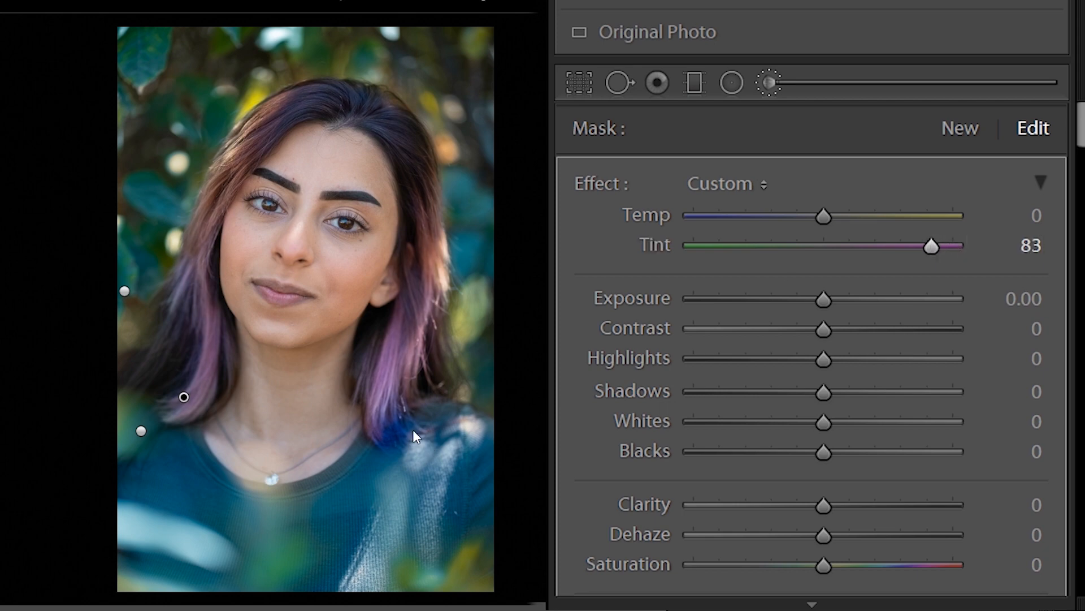
key(alt)
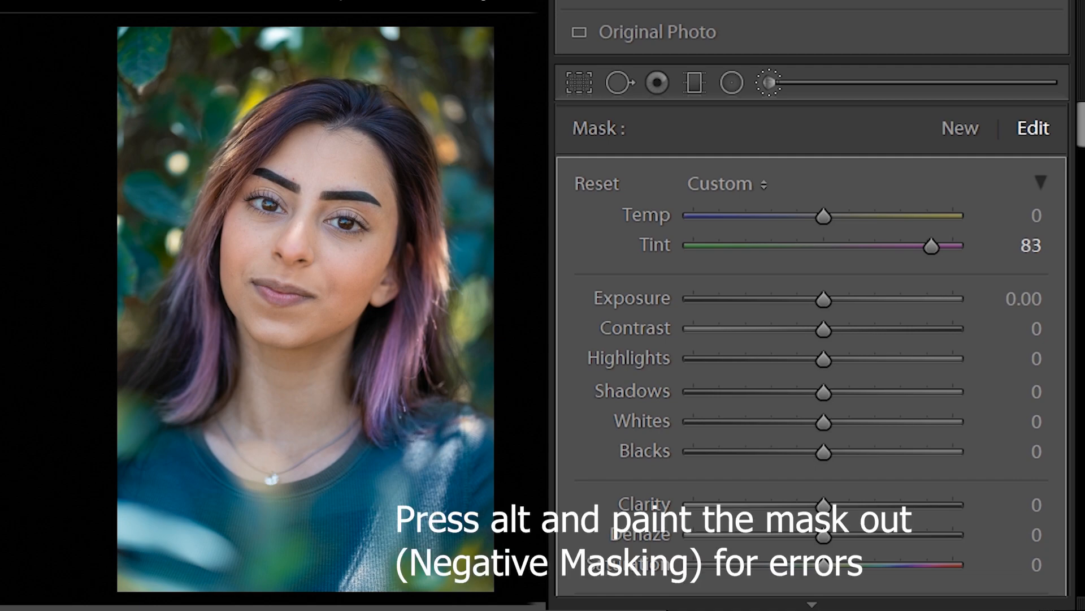
- Start another adjustment brush mask and paint it closely over the lips with a small brush
key(ctrl+equal)
key(ctrl+equal)
key(ctrl+minus)
key(ctrl+minus)
key(ctrl+equal)
key(ctrl+equal)
drag(160, 201, 381, 368)
click(770, 83)
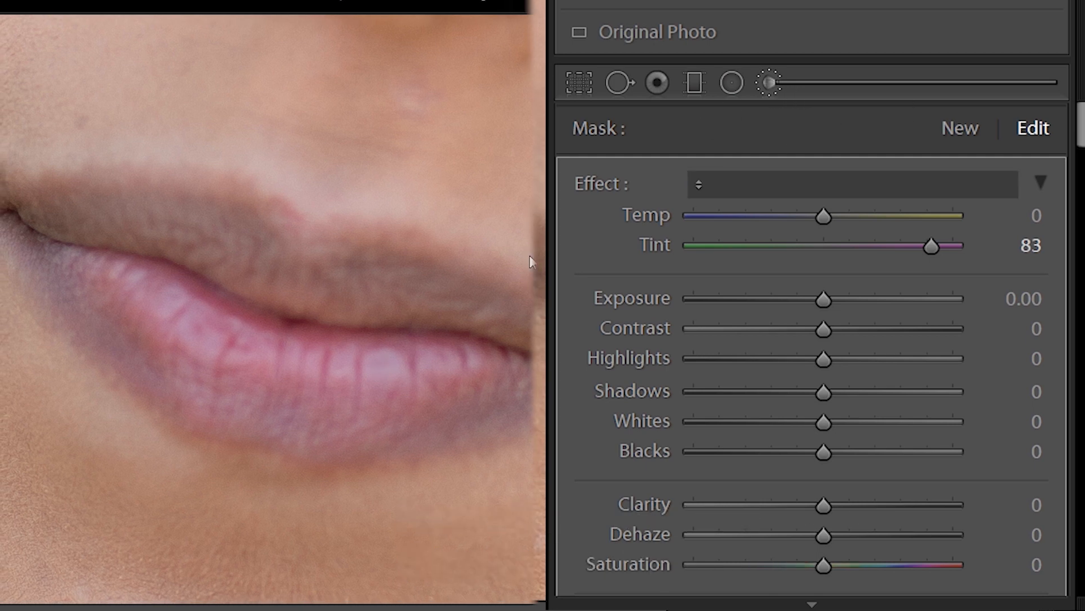
key(k)
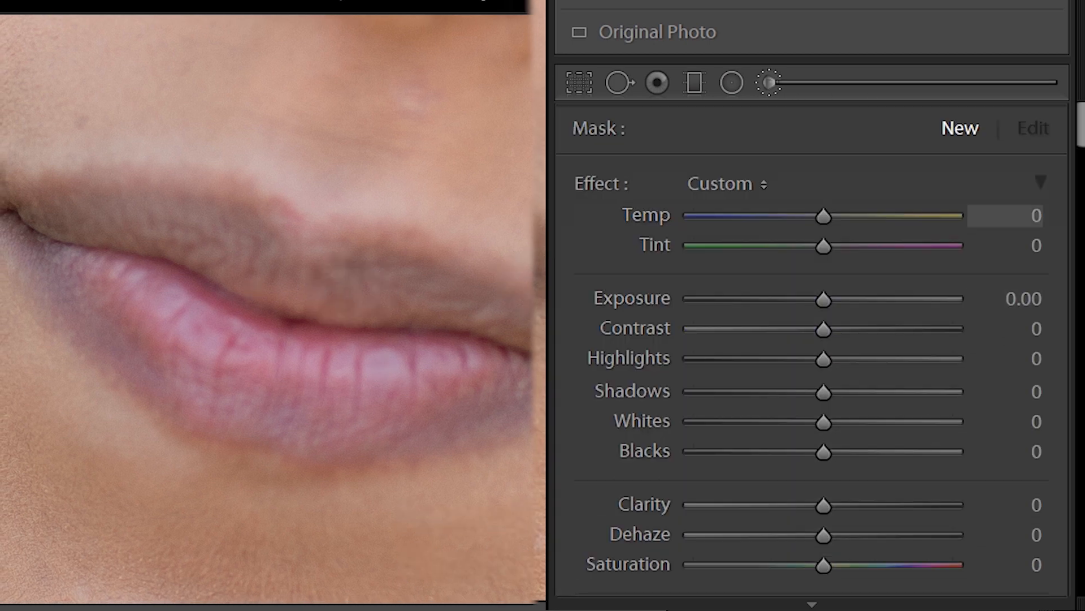
mouse_move(1081, 127)
mouse_down()
mouse_move(1082, 225)
mouse_move(1082, 128)
mouse_up()
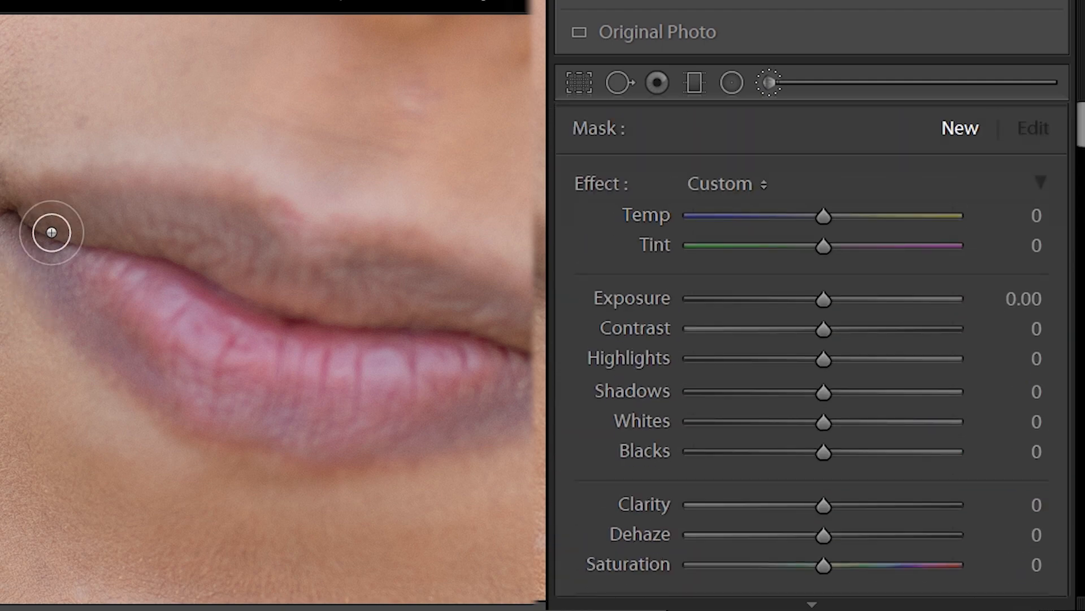
click(56, 206)
mouse_move(155, 292)
mouse_down()
mouse_move(430, 325)
mouse_move(88, 314)
mouse_up()
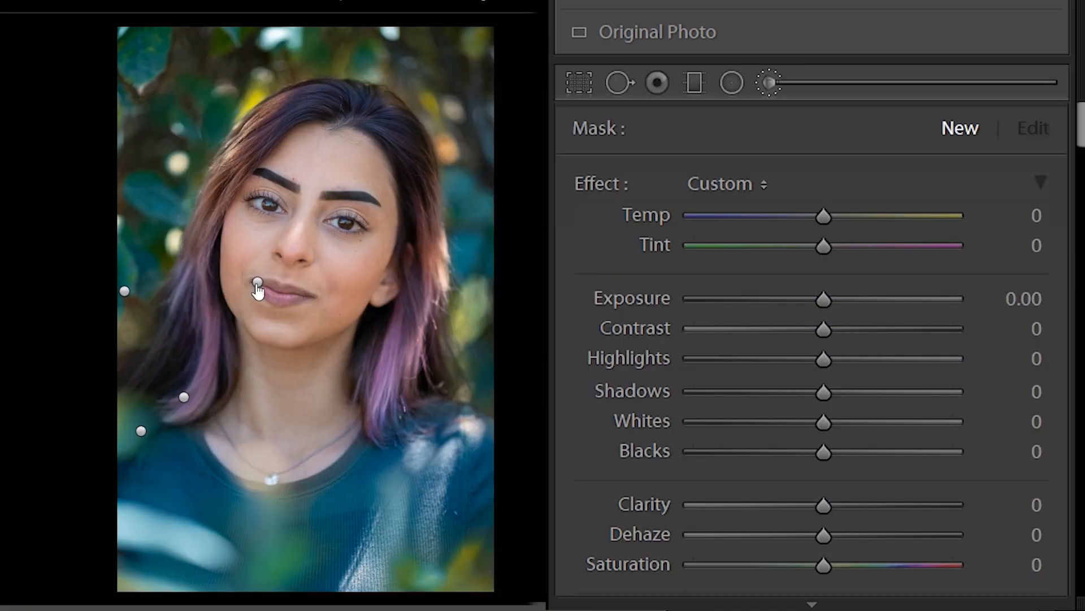
- Tint the masked lips pink with hue 340 and saturation 28%, set their Exposure to -0.29 and reduce their Whites
click(264, 286)
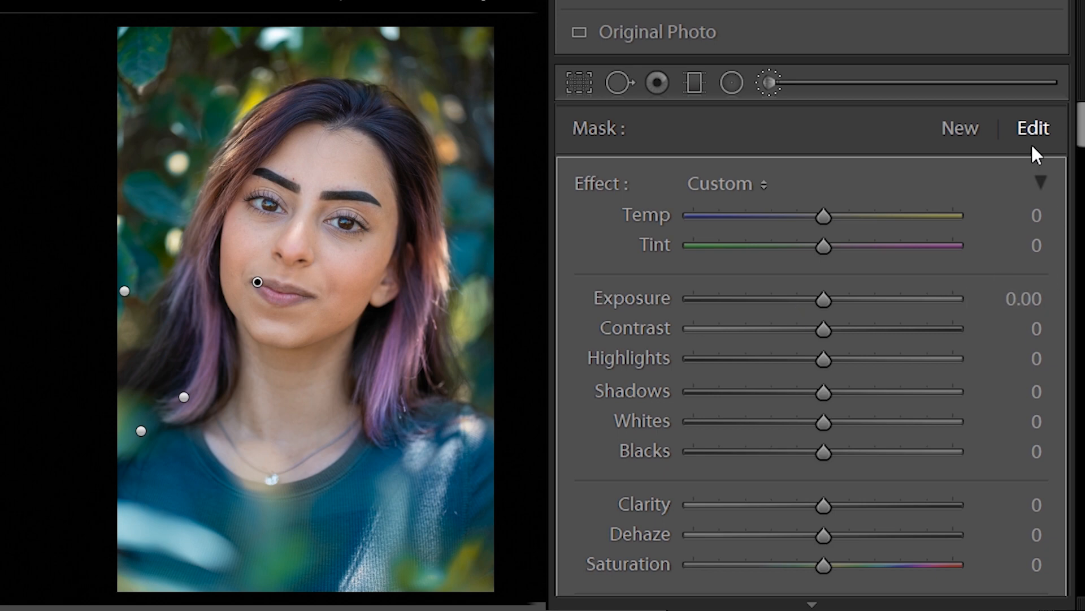
drag(1081, 134, 1081, 167)
click(932, 417)
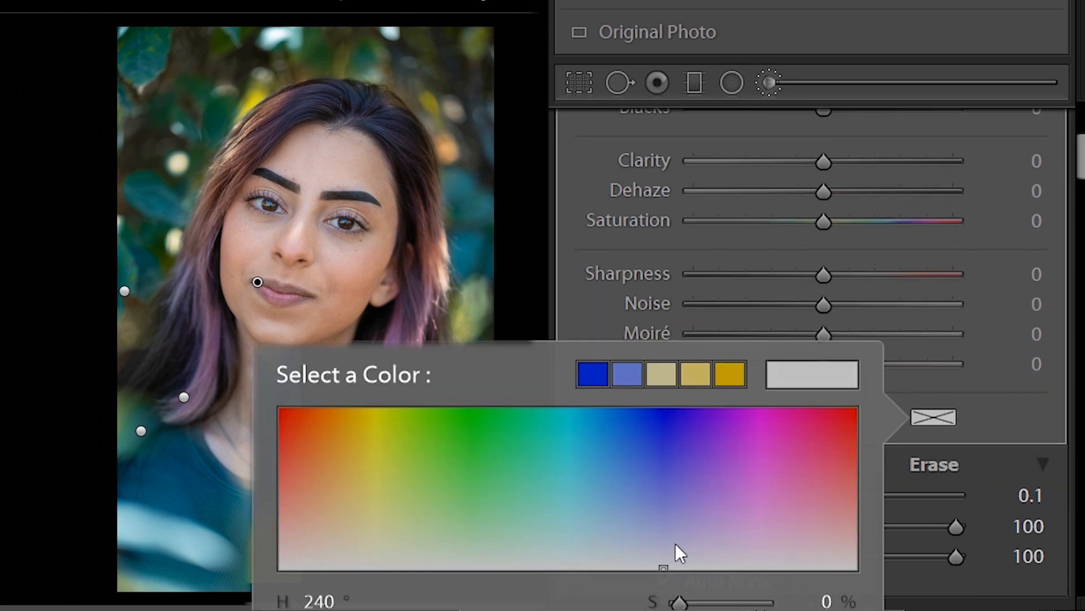
drag(712, 536, 822, 519)
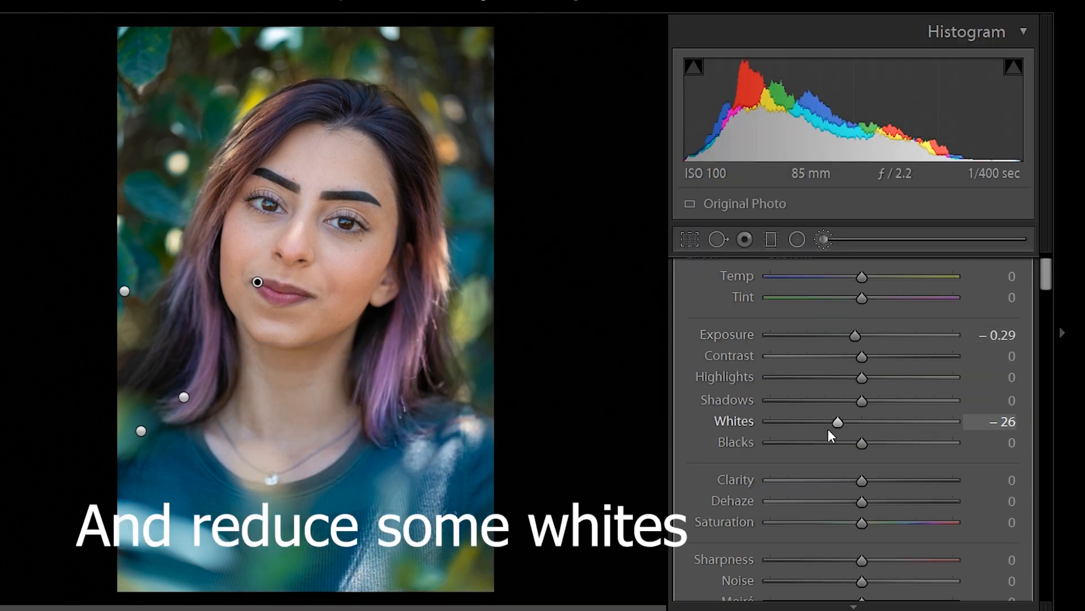
drag(838, 422, 824, 422)
- Try a green lip colour with hue 108 and saturation 92%, and undo the colour change
scroll(709, 471, down, 4)
click(943, 449)
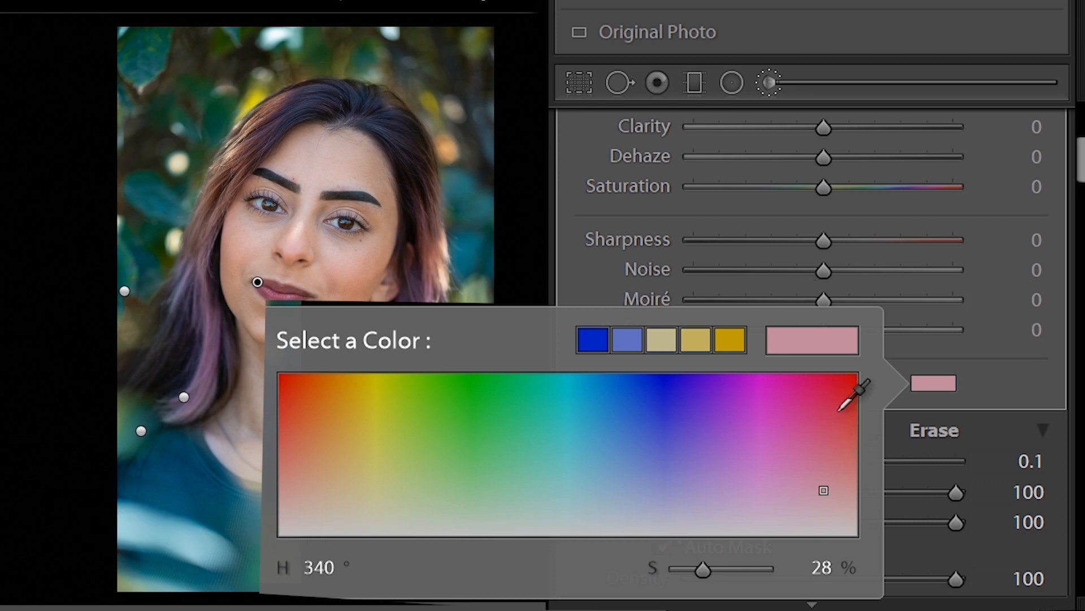
click(451, 386)
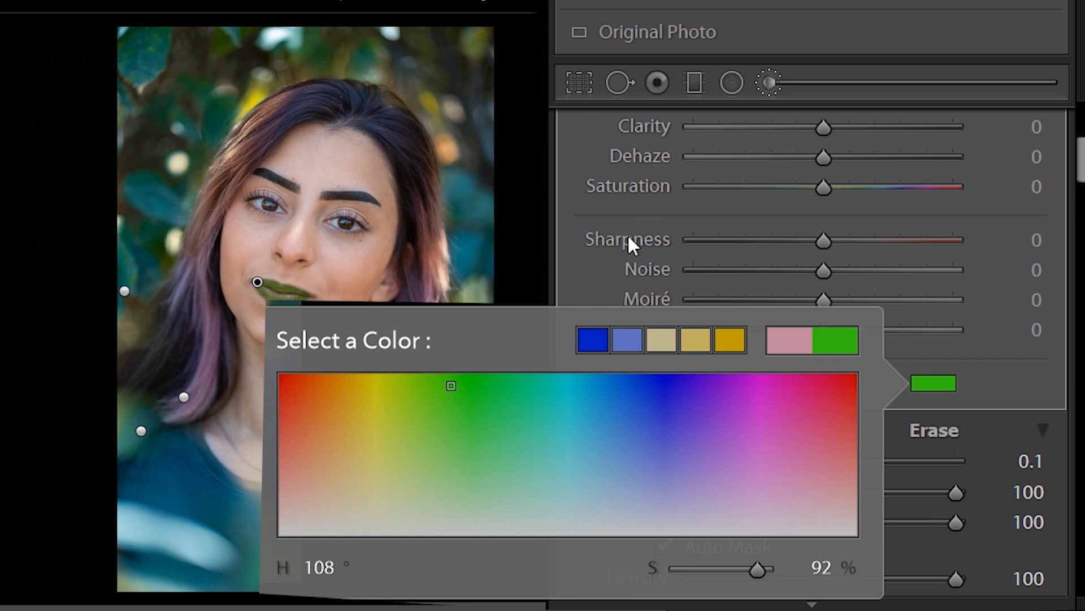
click(969, 355)
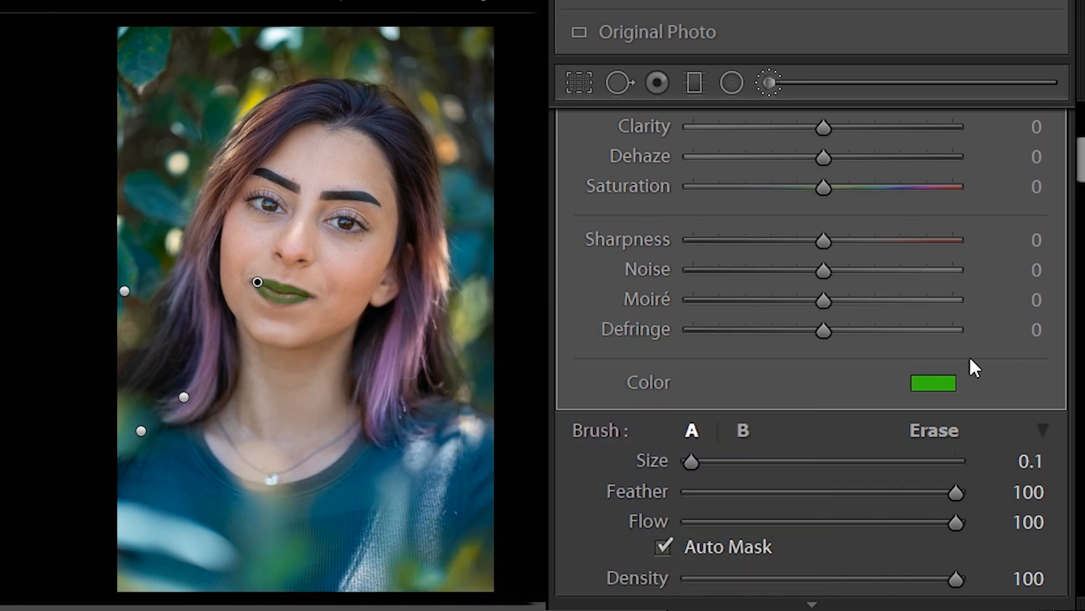
key(ctrl+z)
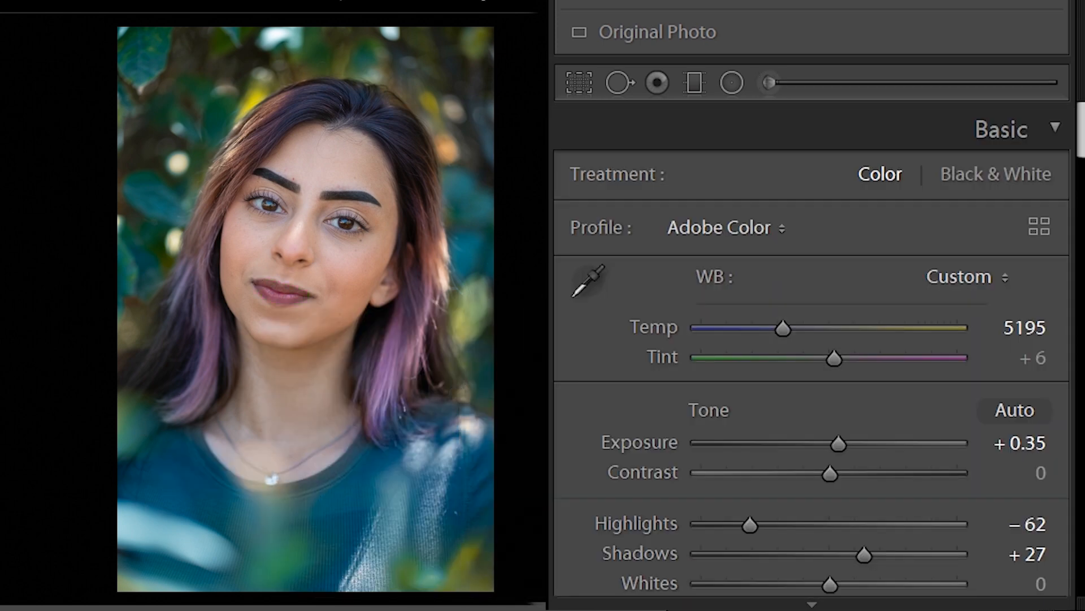
- Set the photo's Whites to +24 and Vibrance to +29, and compare with the original by resetting all settings and undoing the reset
drag(1080, 133, 1082, 166)
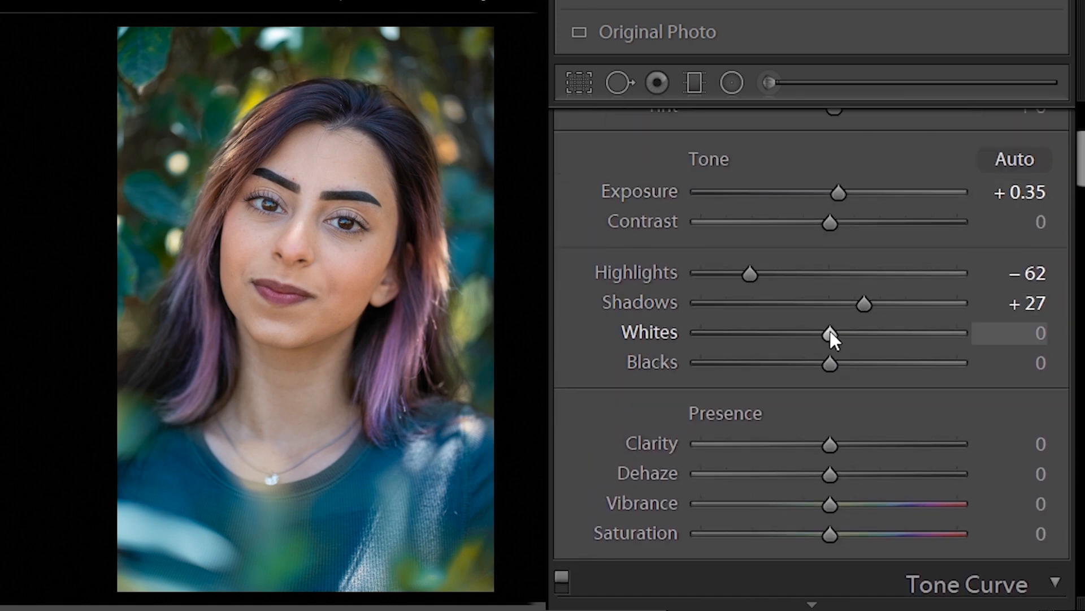
drag(830, 331, 852, 331)
drag(851, 338, 865, 335)
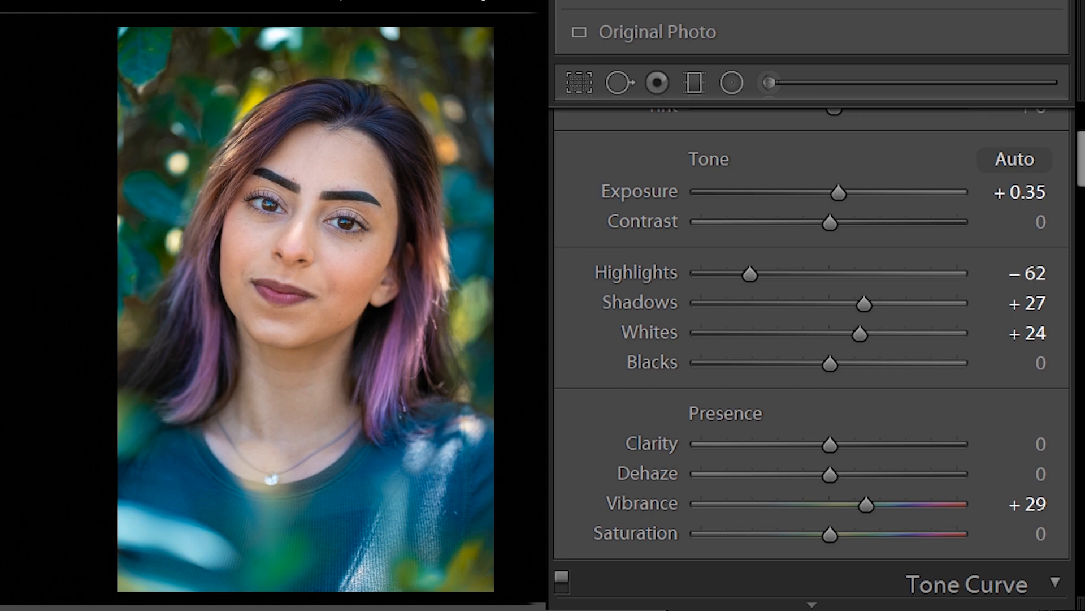
key(ctrl+shift+r)
key(ctrl+z)
- Split-tone the highlights with hue 51 and saturation 17, and compare the photo with the split toning off and on
scroll(1080, 181, down, 10)
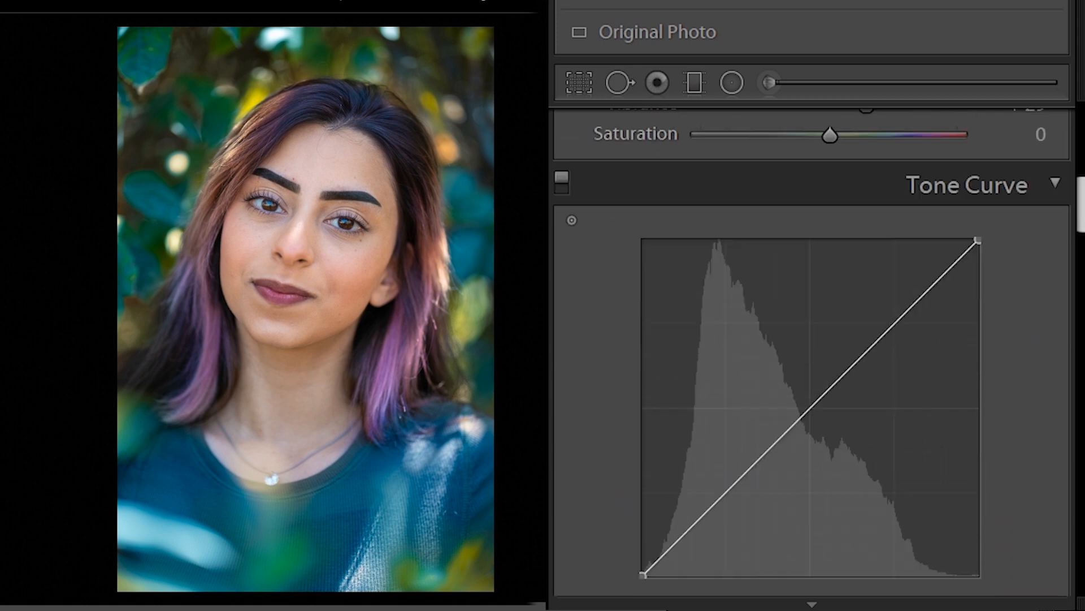
scroll(813, 353, down, 12)
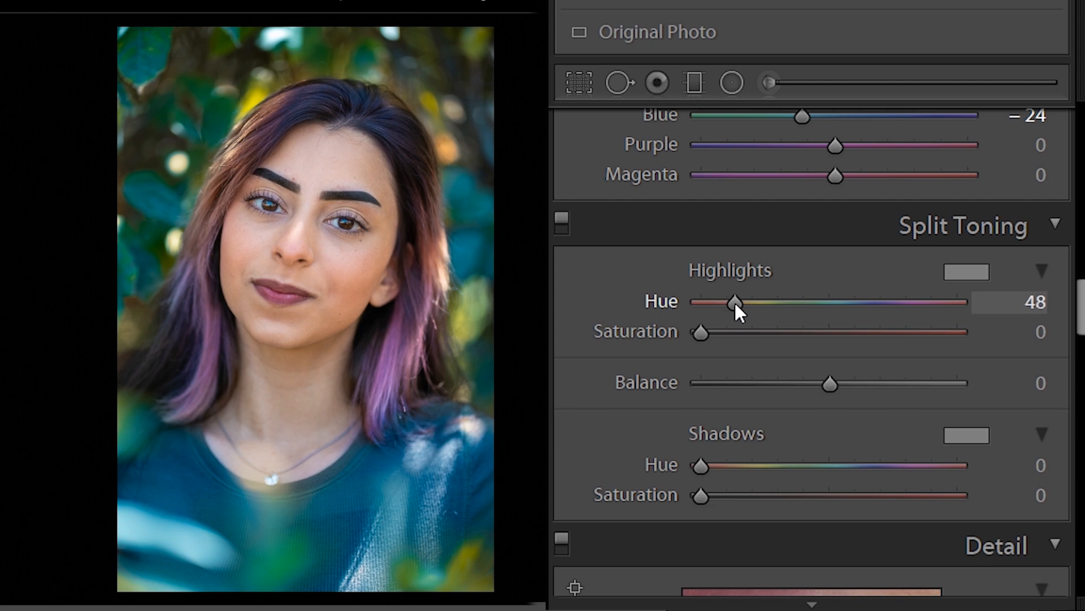
drag(737, 300, 744, 331)
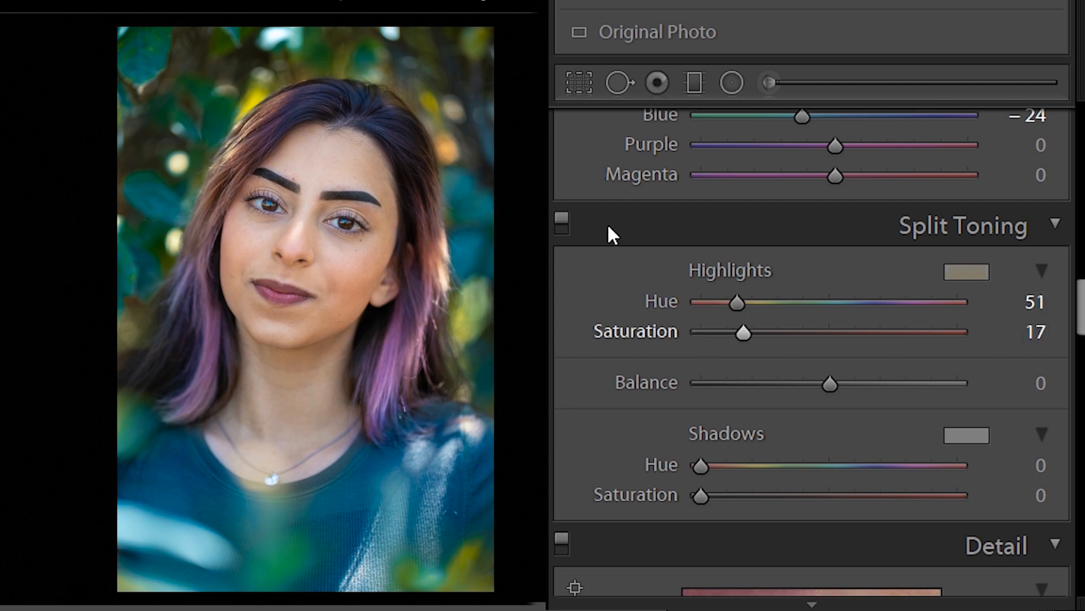
click(562, 227)
click(561, 226)
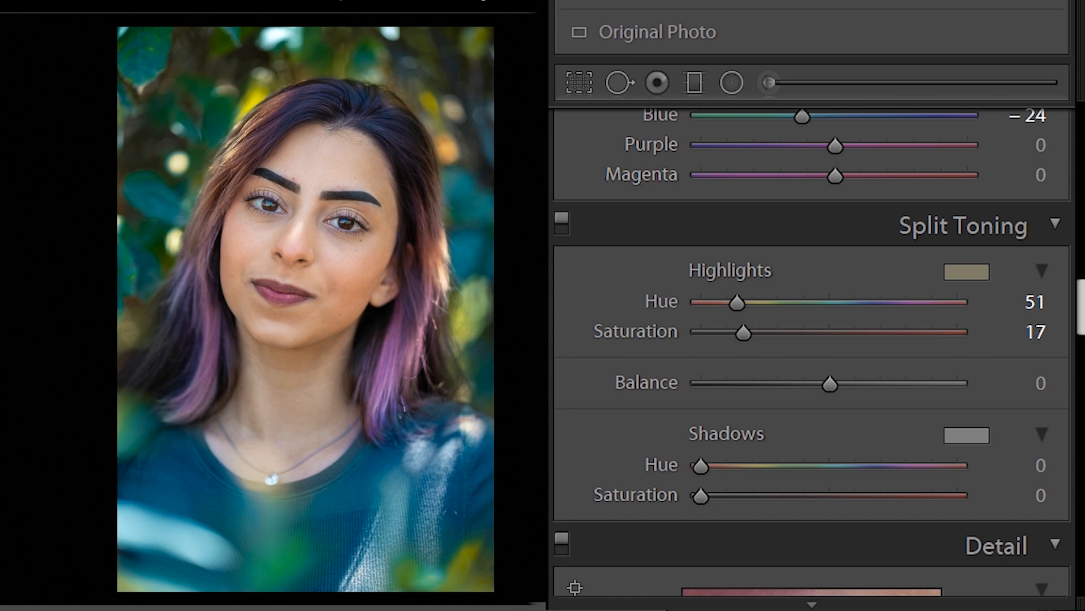
- Add a shadow point and a midtone point to the RGB tone curve, both slightly below the diagonal
scroll(812, 351, up, 15)
scroll(813, 350, down, 2)
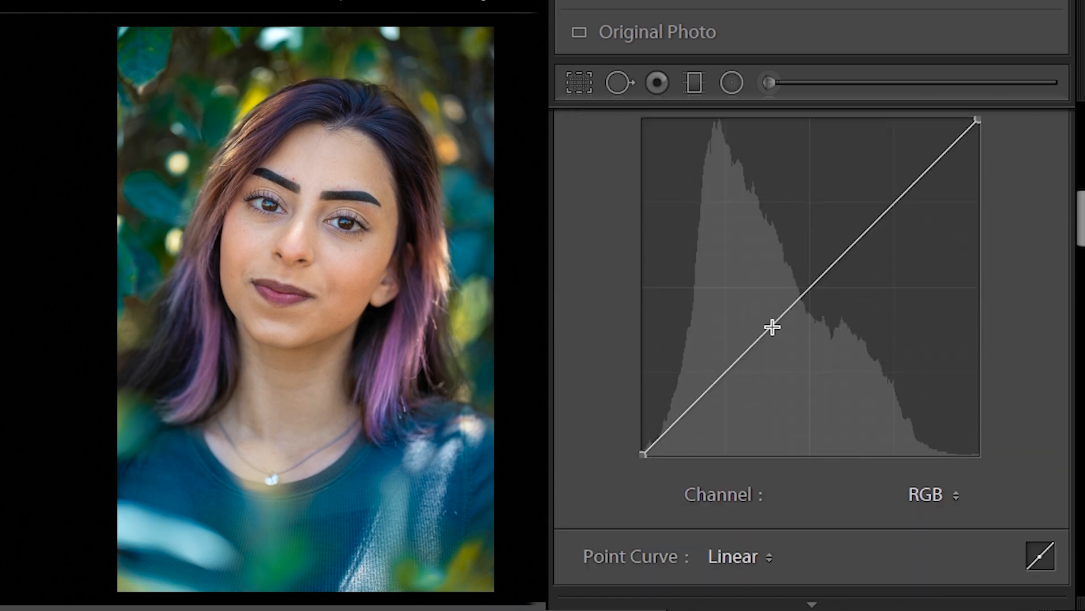
click(730, 374)
click(818, 286)
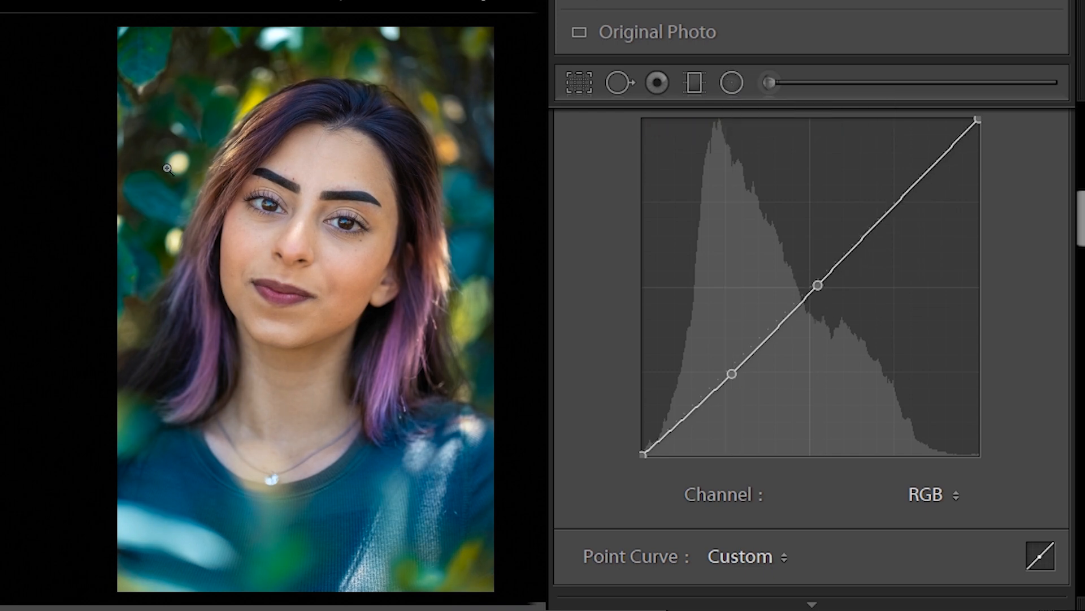
- Draw a radial filter ellipse at the photo's upper-left corner and move it over the leaves beside the head
click(736, 79)
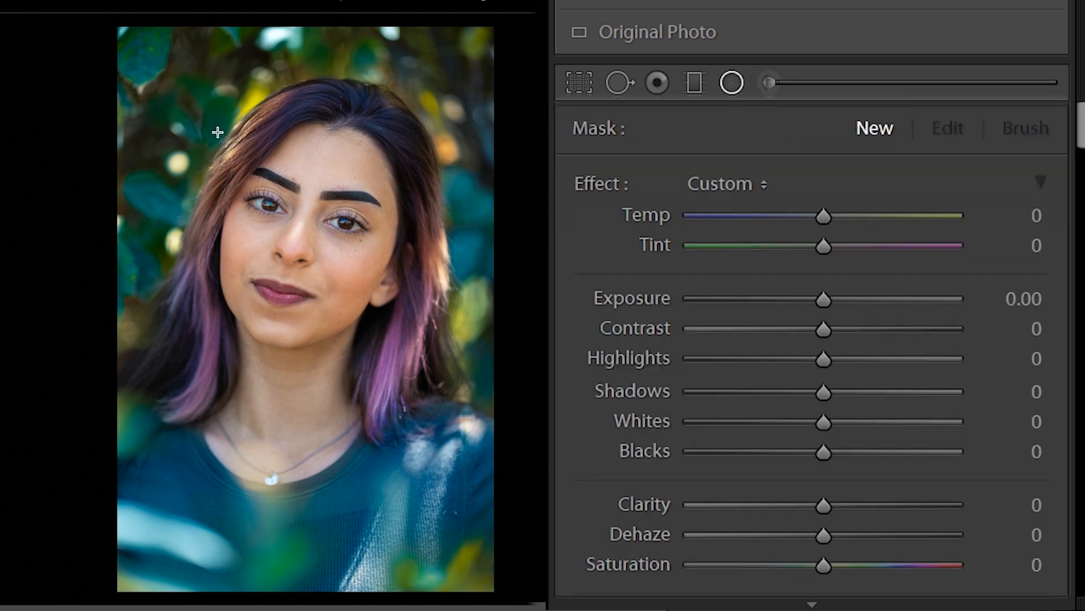
drag(112, 31, 228, 130)
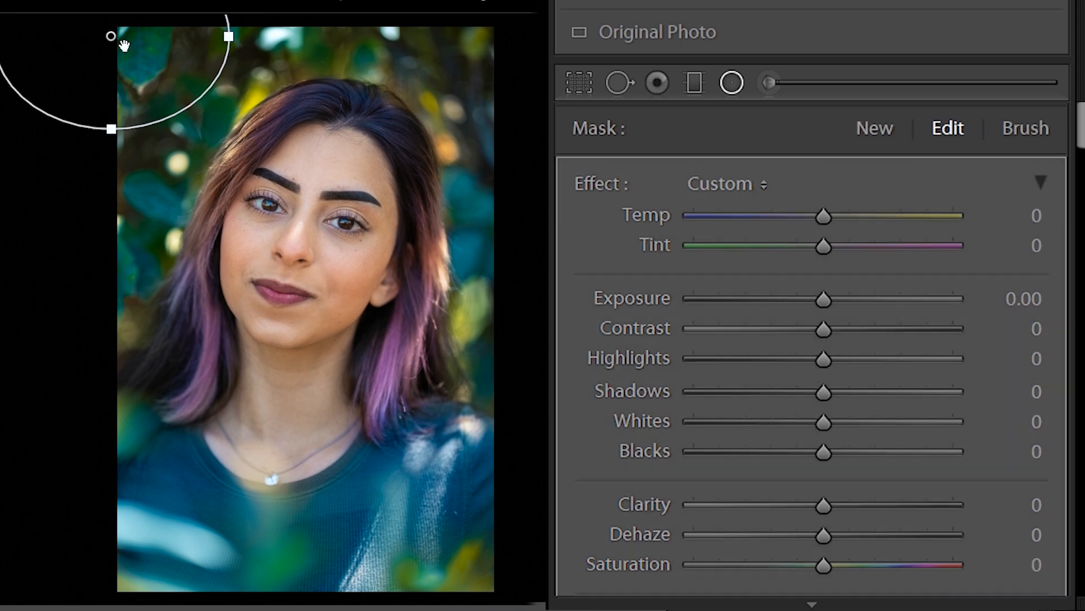
drag(112, 33, 168, 89)
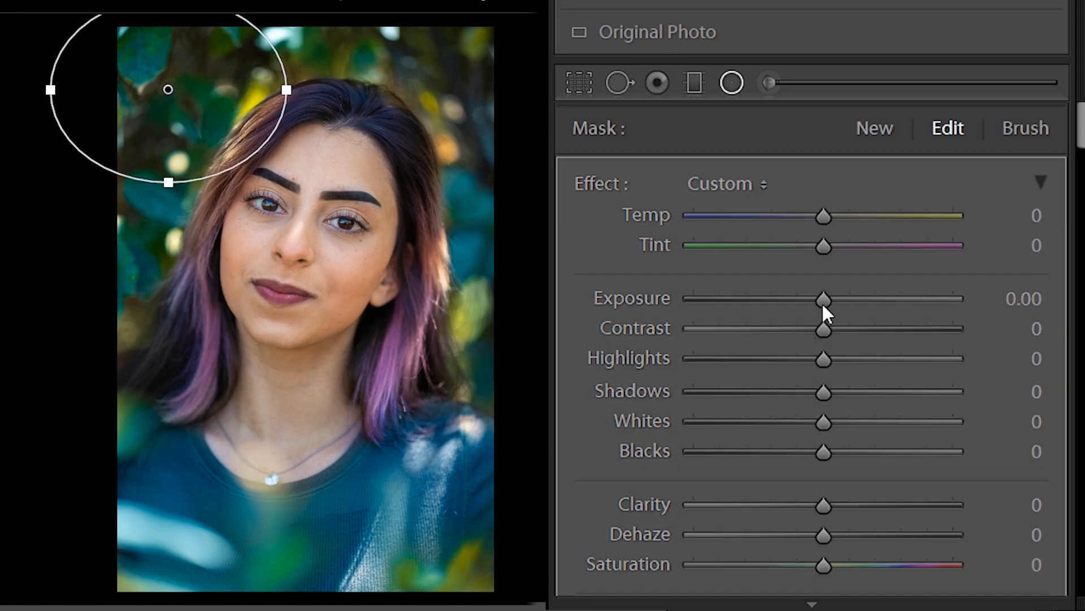
- Invert the radial filter so it affects the inside of the ellipse, and set its Exposure to 0.56
drag(824, 300, 839, 303)
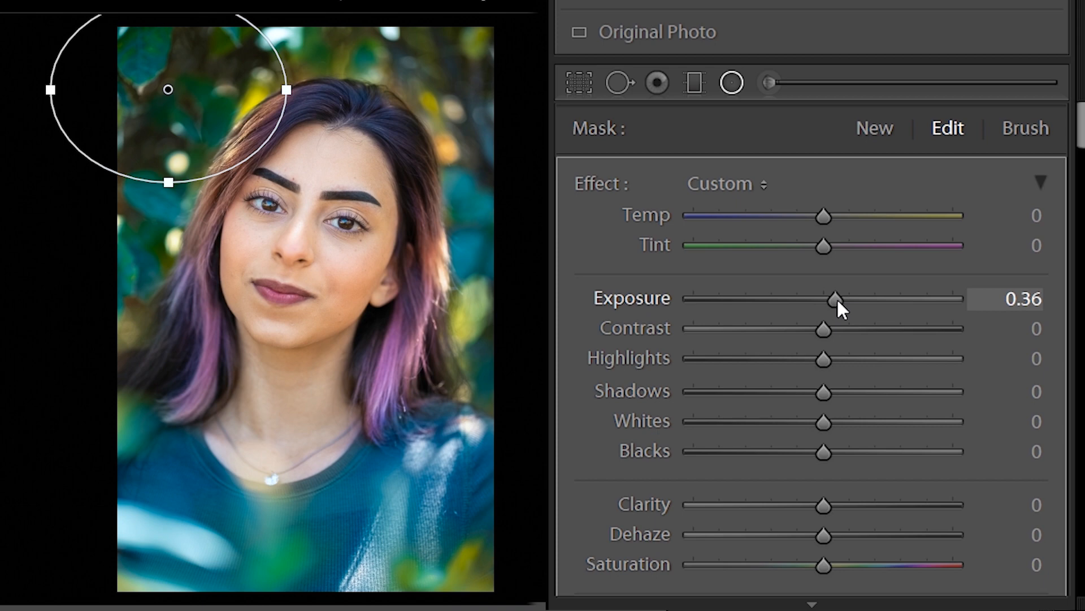
scroll(712, 489, down, 8)
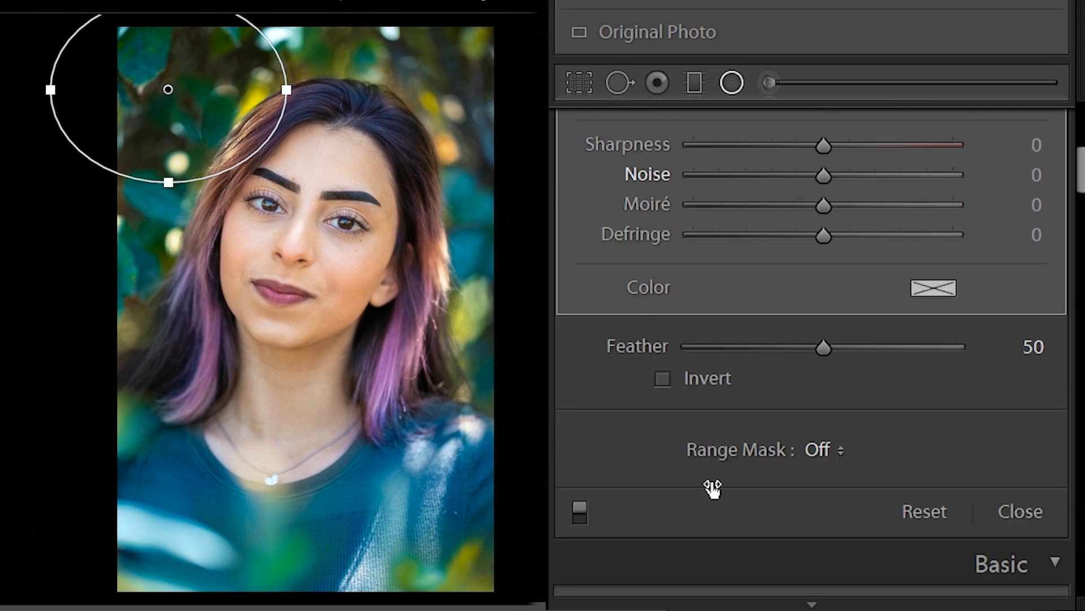
click(665, 380)
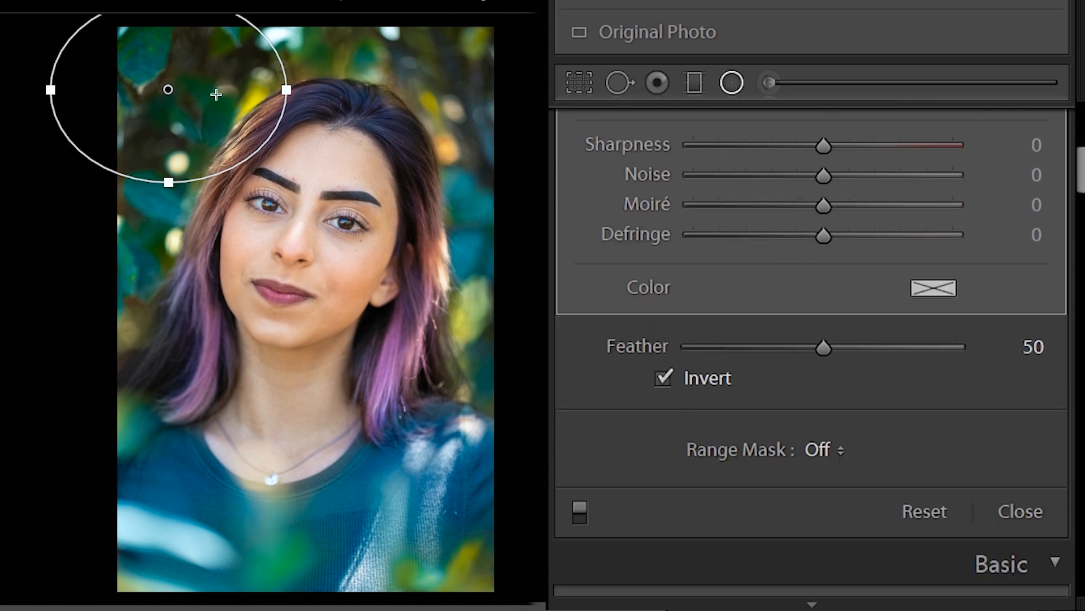
scroll(835, 294, up, 8)
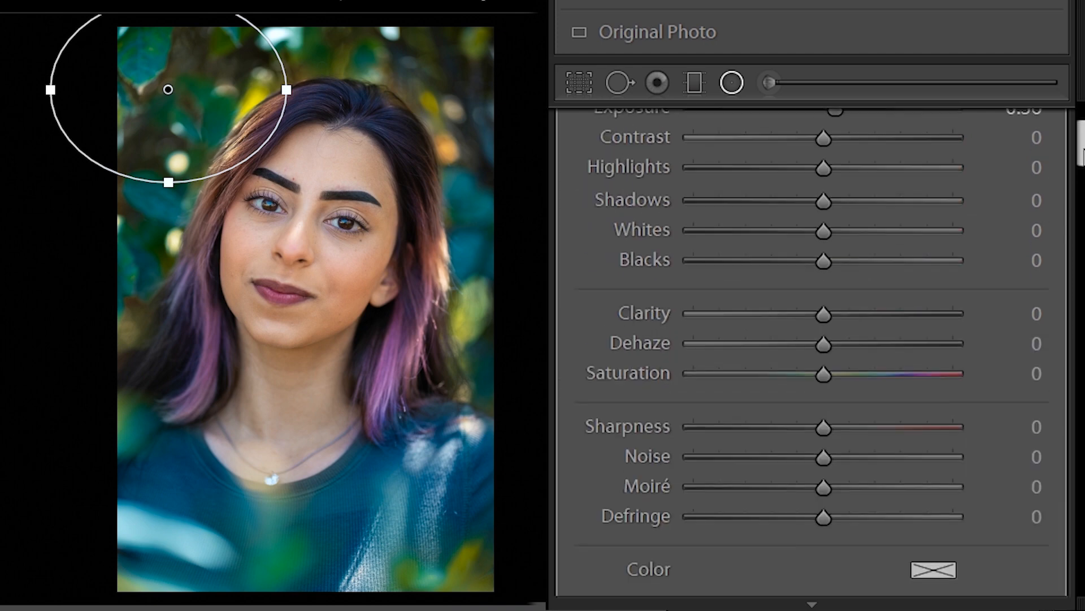
drag(835, 294, 841, 290)
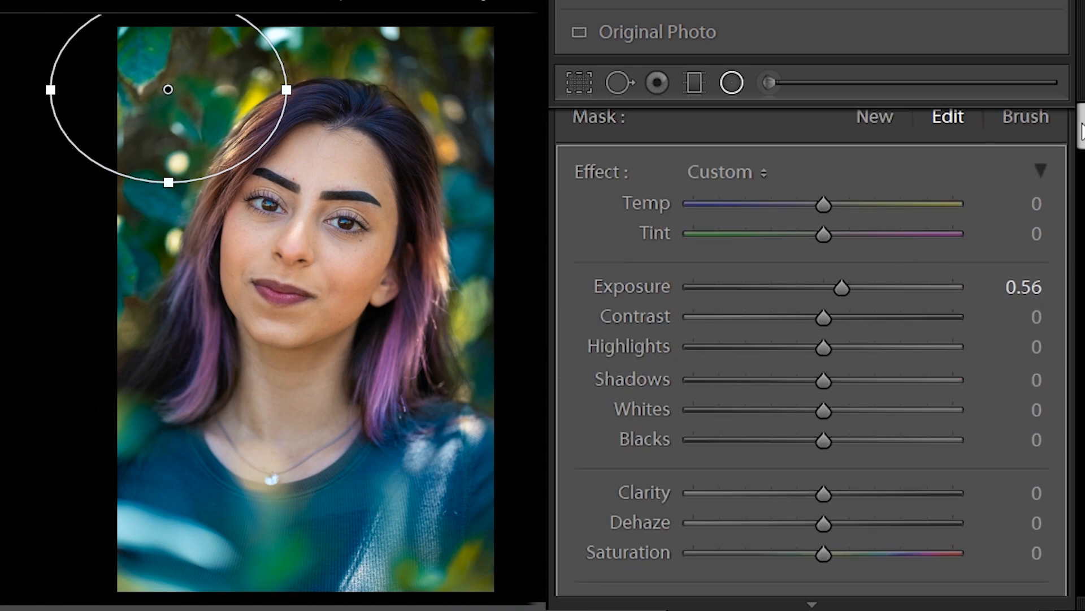
- Give the radial filter a warm yellow-orange colour with hue 44 and saturation 72%
scroll(841, 288, down, 8)
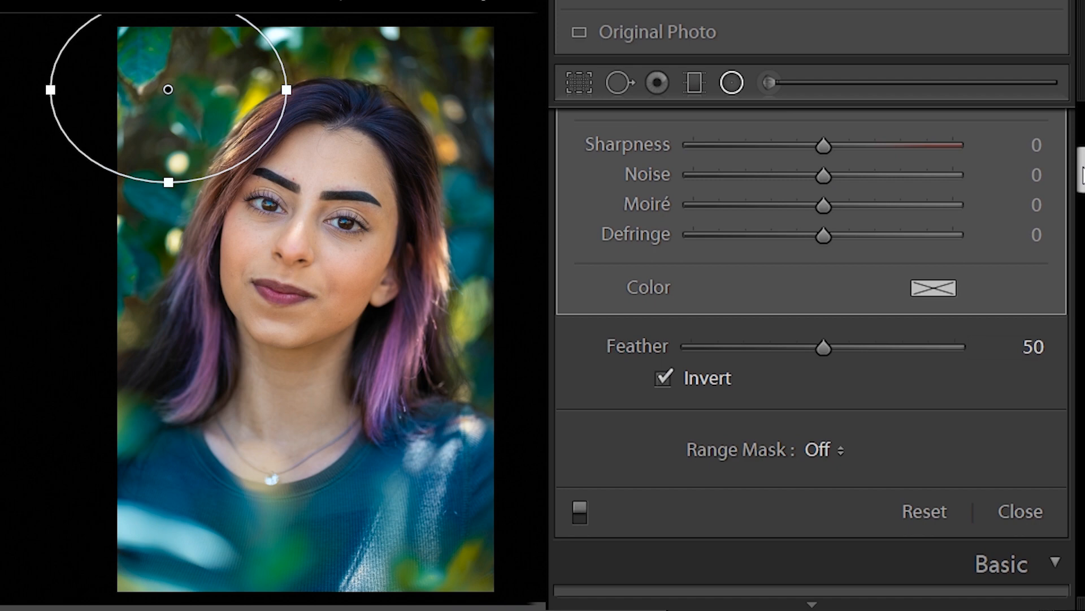
click(939, 291)
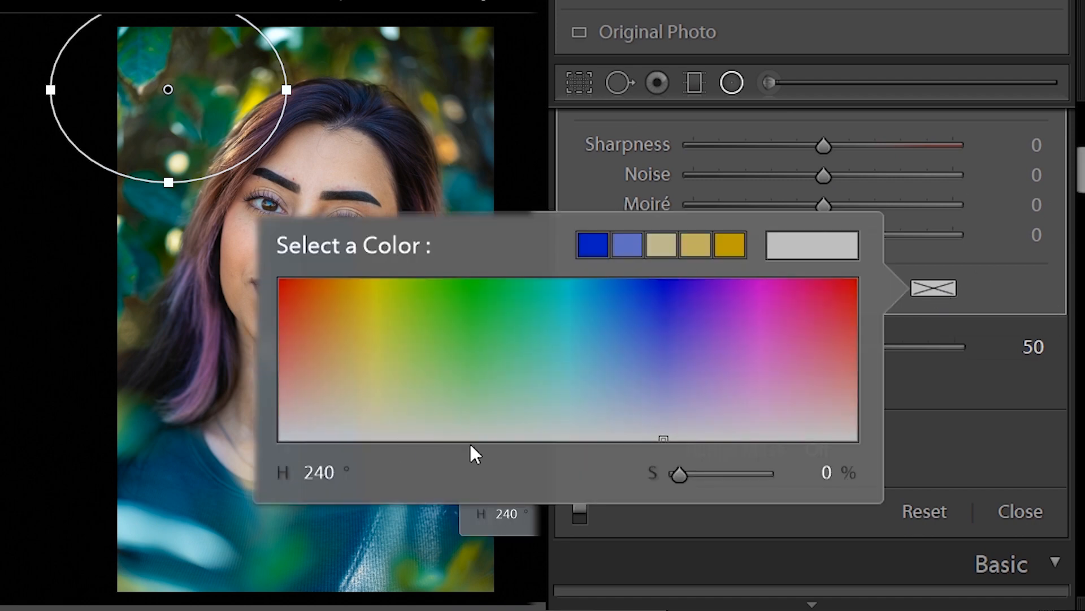
click(362, 336)
mouse_move(362, 337)
mouse_down()
mouse_move(358, 349)
mouse_move(355, 313)
mouse_move(349, 323)
mouse_up()
drag(754, 471, 743, 474)
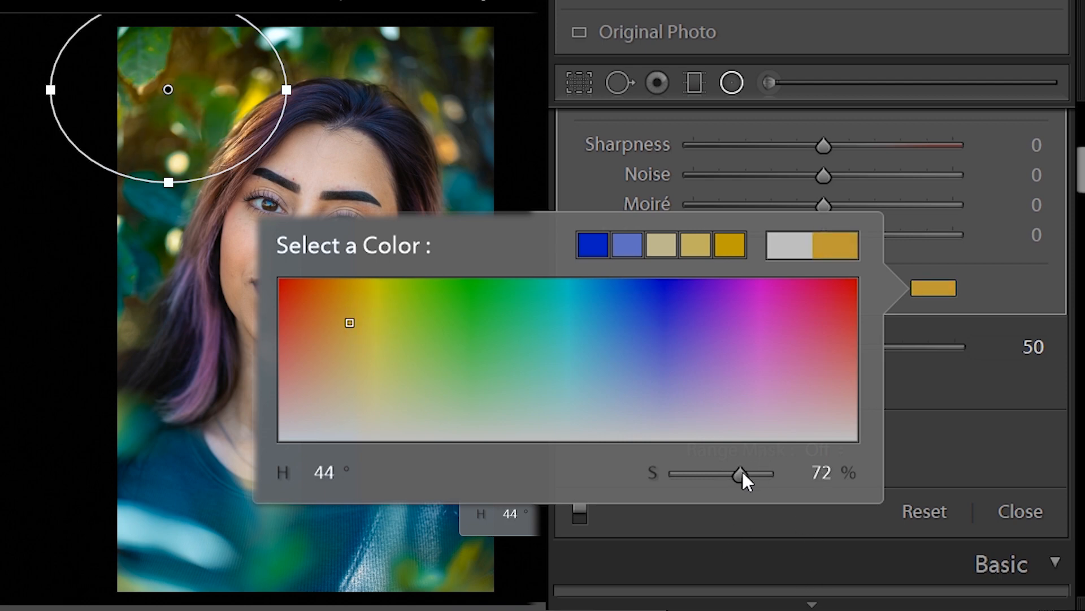
click(1001, 287)
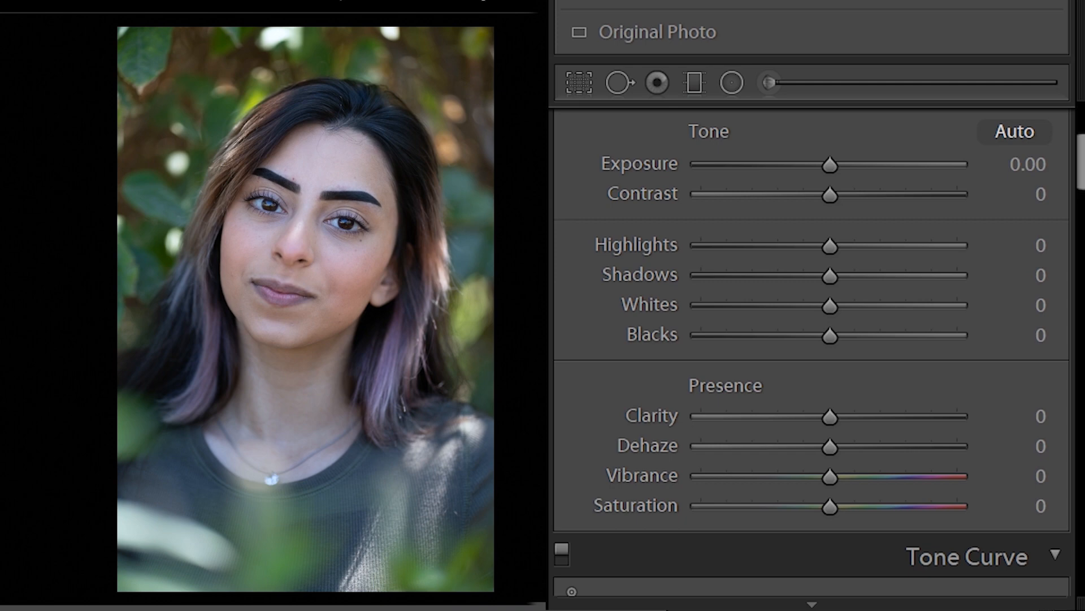
- Compare the graded portrait with the original by resetting all settings and undoing the reset
key(ctrl+z)
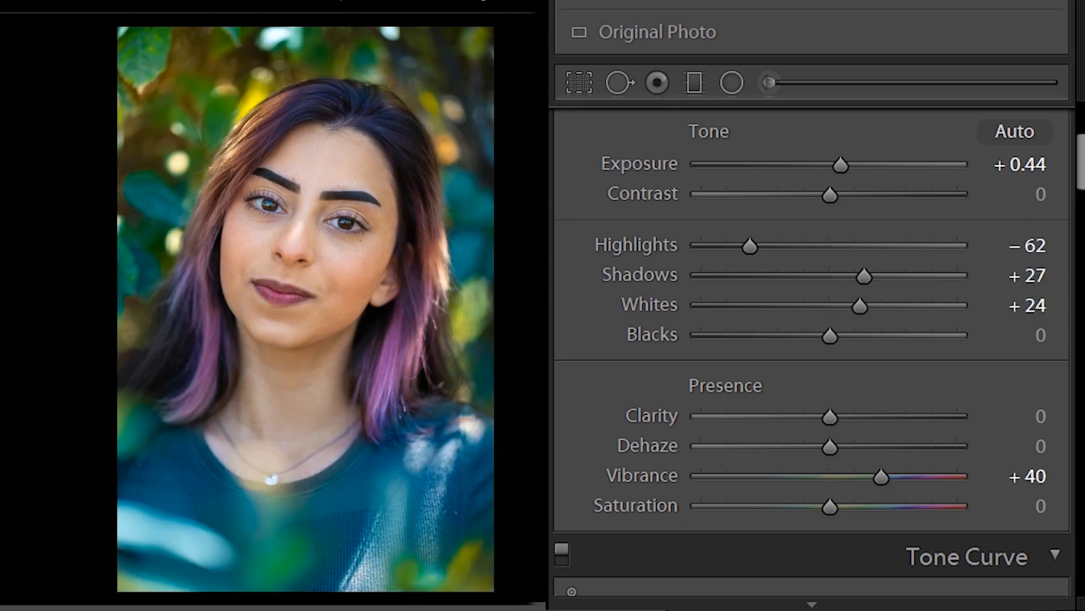
key(ctrl+shift+r)
key(ctrl+z)
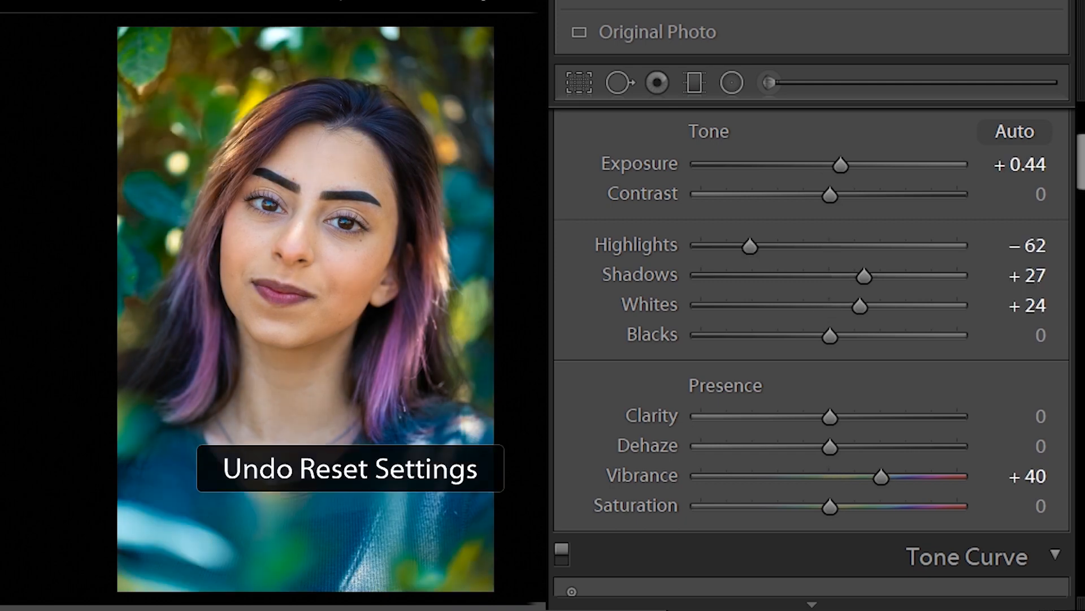